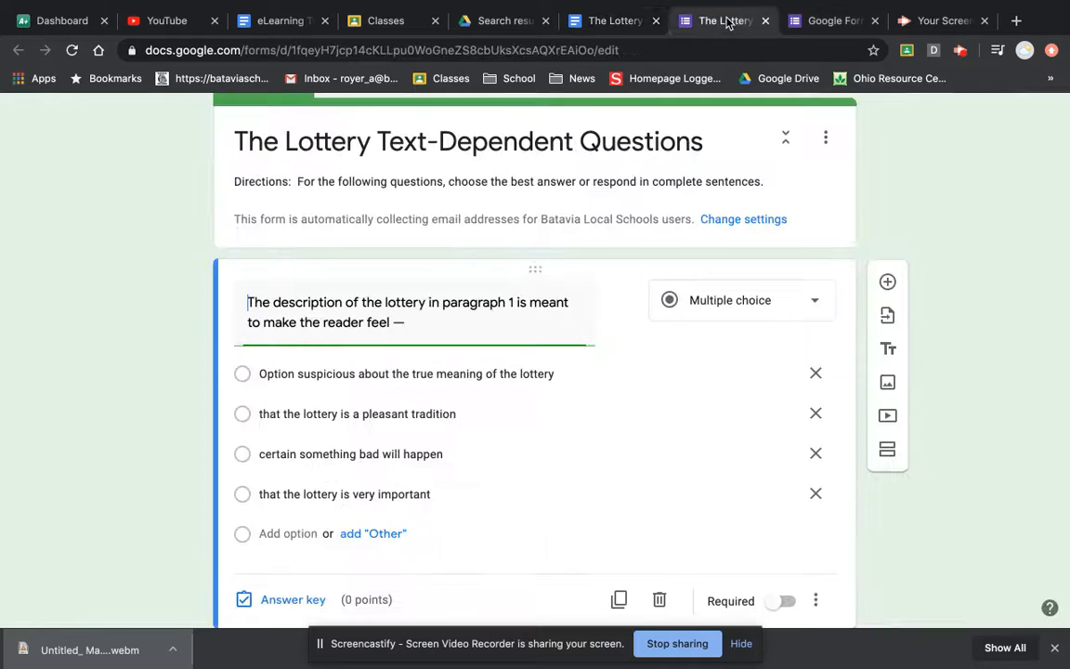
- Switch to the existing 'The Lottery Text-Dependent Questions' form
click(725, 20)
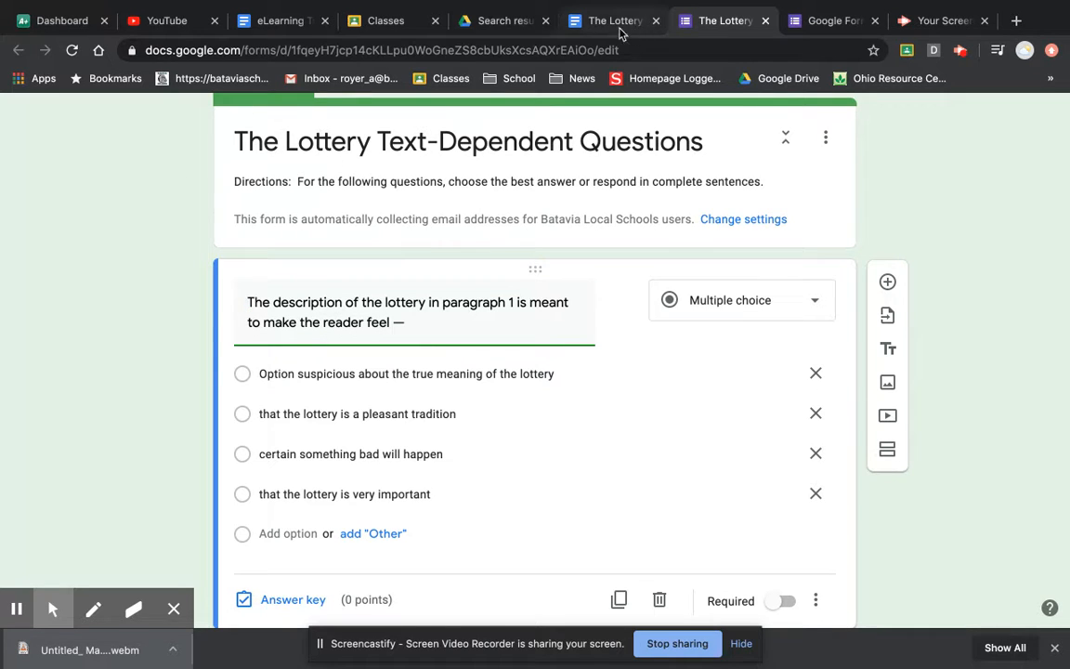
- Create a blank quiz titled 'The Lottery Text Dependent Questions'
click(835, 21)
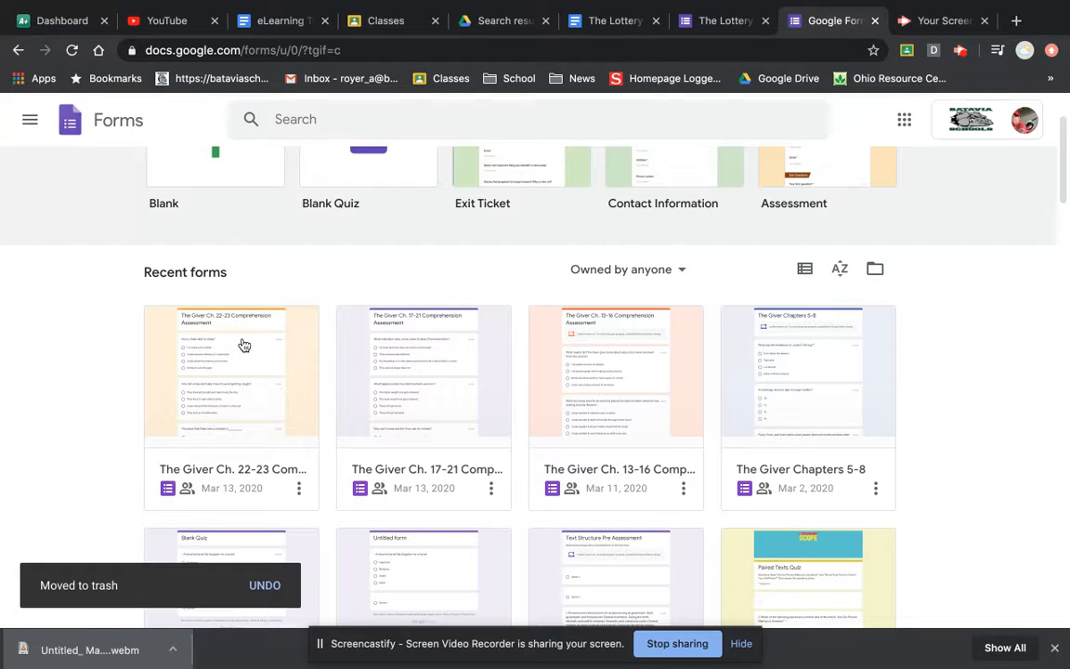
scroll(243, 344, up, 2)
click(373, 250)
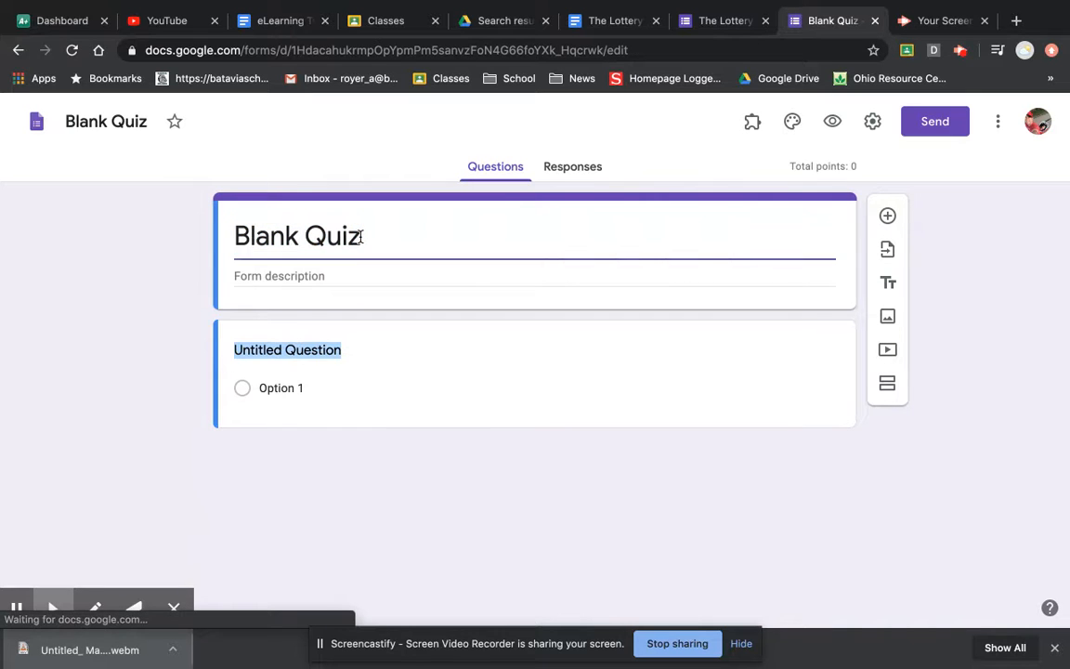
text(Th)
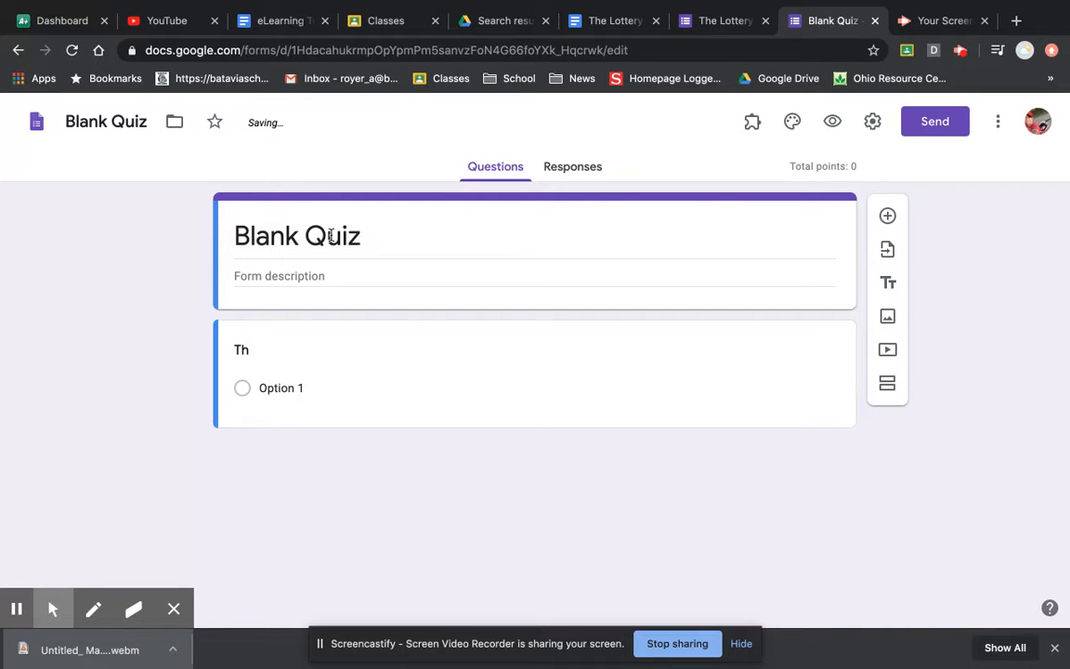
key(BackSpace)
key(BackSpace)
triple_click(369, 232)
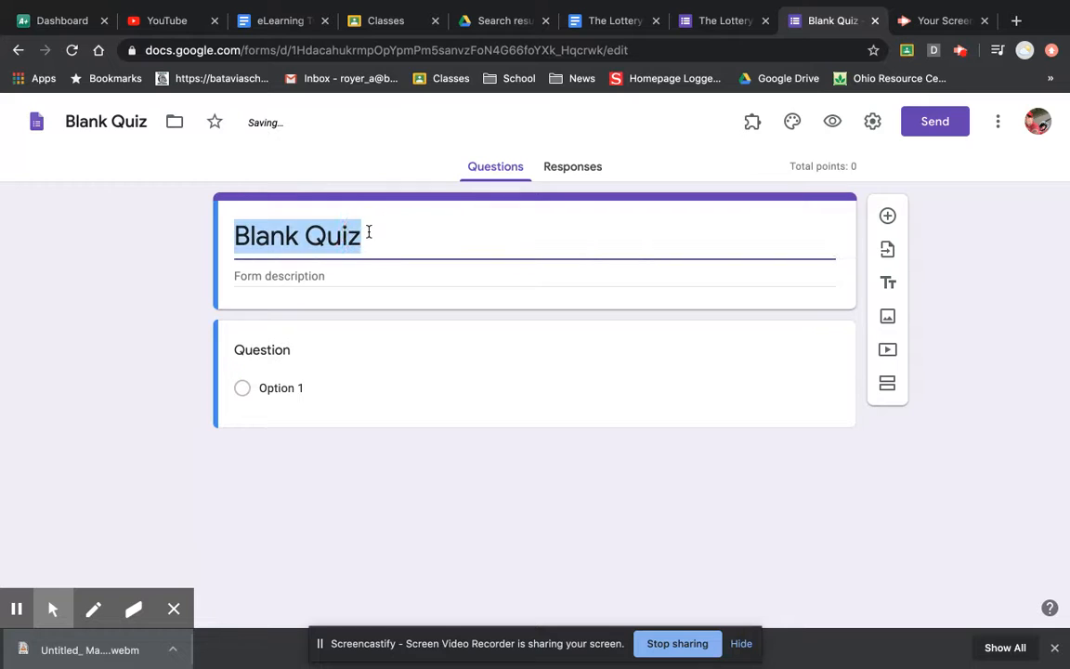
key(BackSpace)
text(The l)
key(BackSpace)
text(Lot)
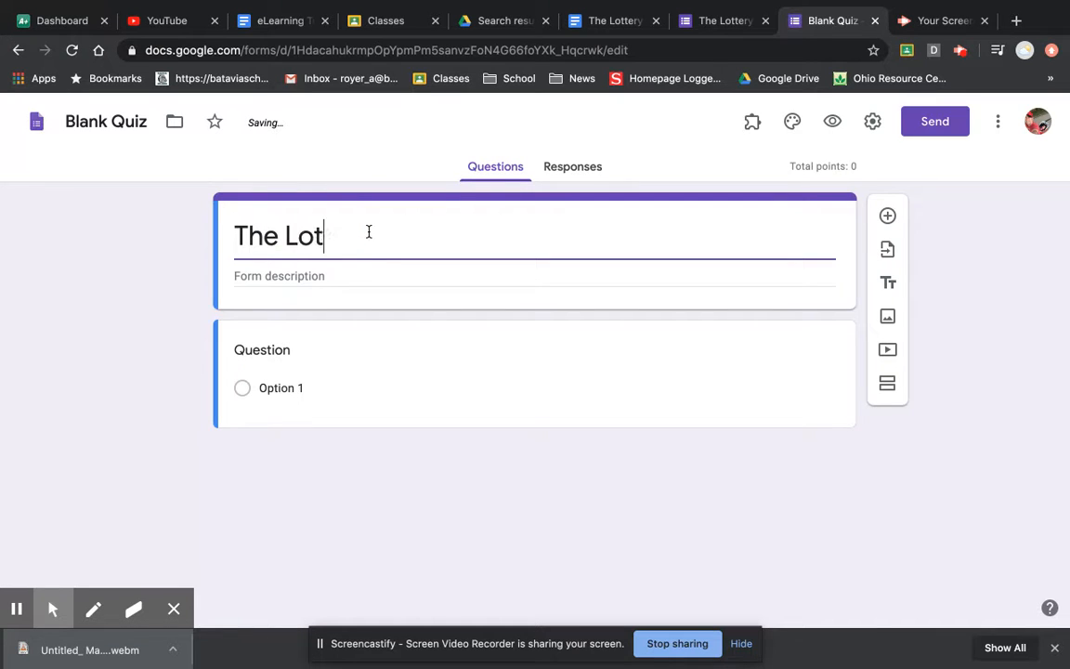
text(tery Text Depende)
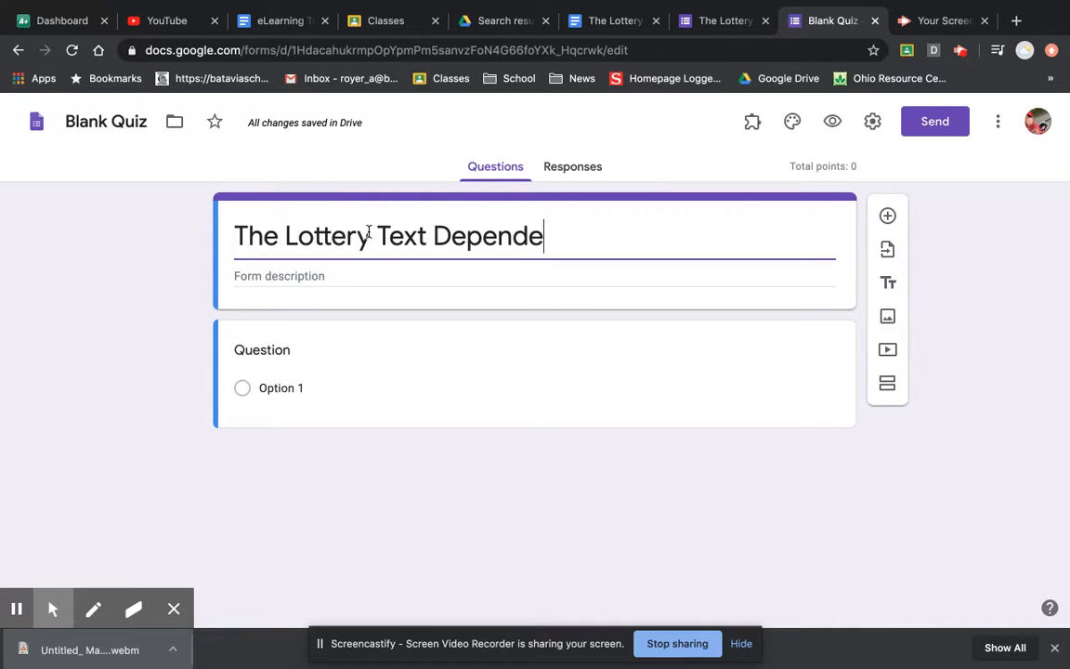
text(nt Questions)
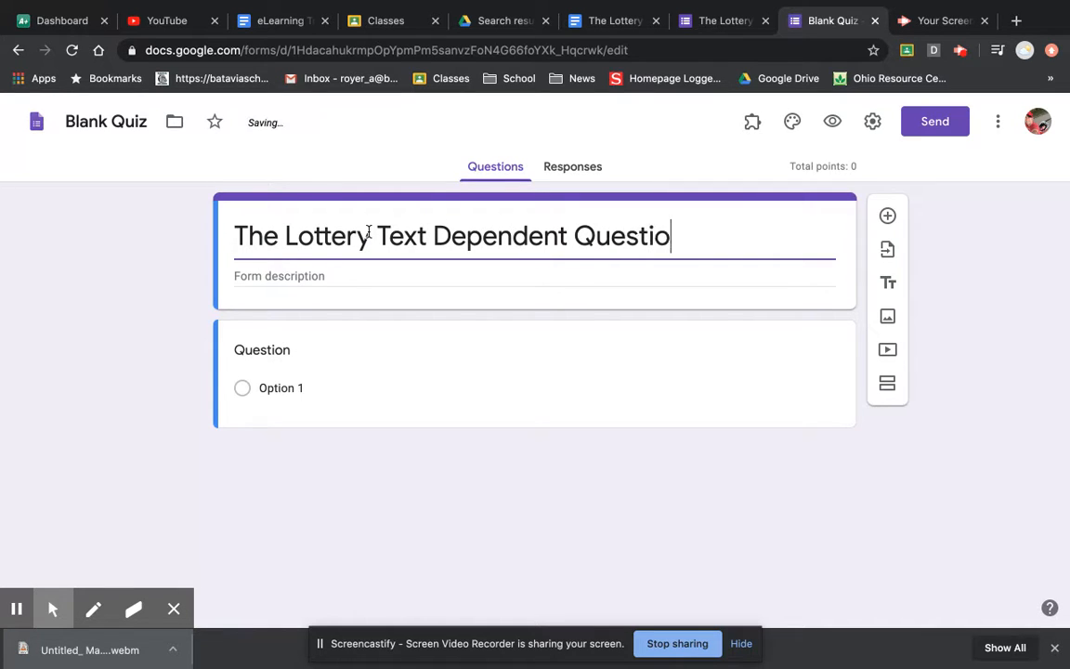
- Select the first question's text in the Lottery questions document, then return to the quiz
click(588, 16)
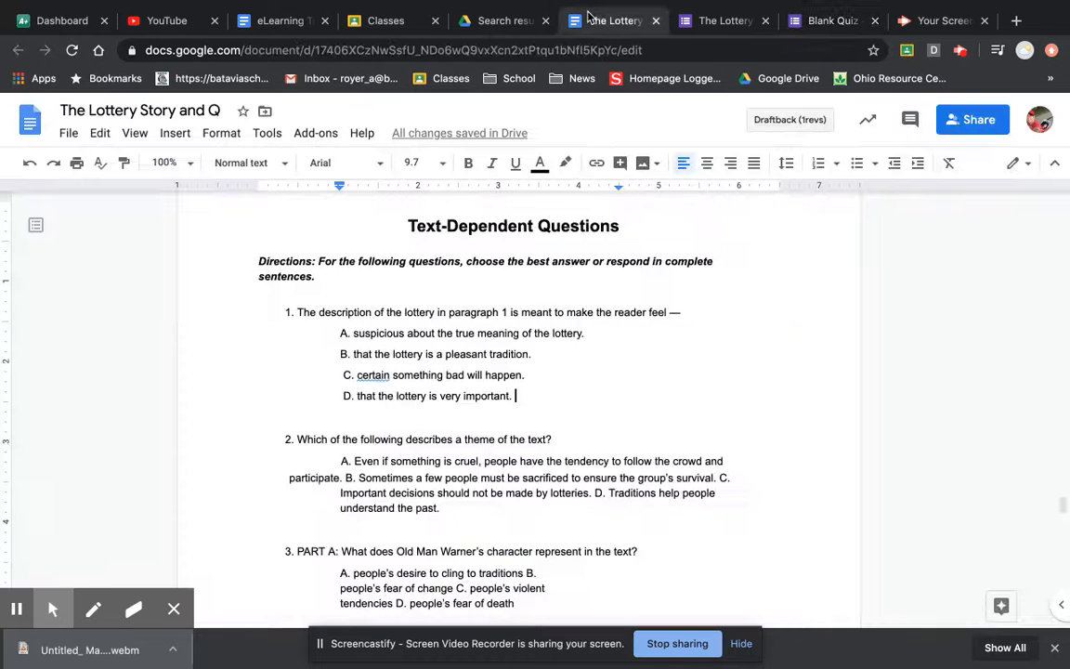
drag(683, 311, 299, 313)
click(806, 26)
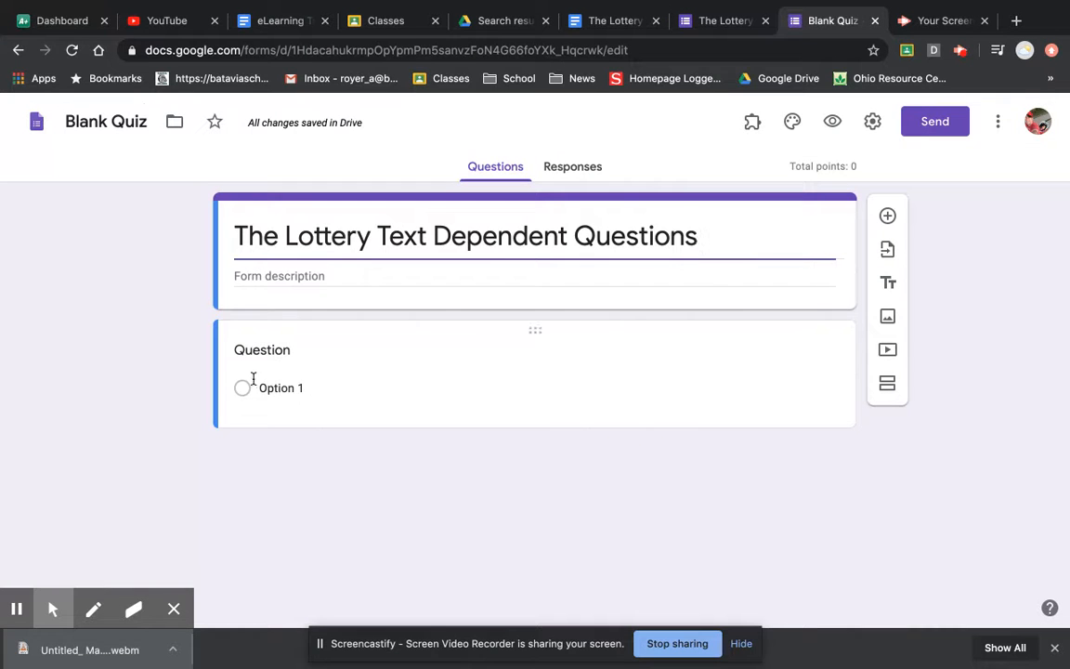
- Give the first question four answer options, Option 1 through Option 4
click(291, 351)
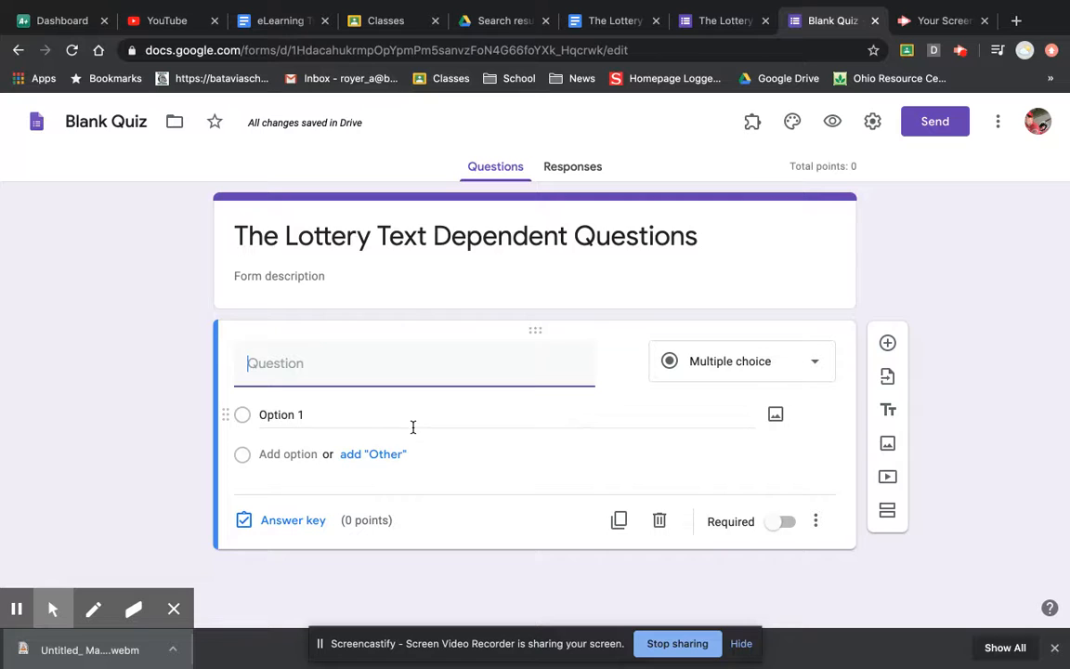
click(312, 429)
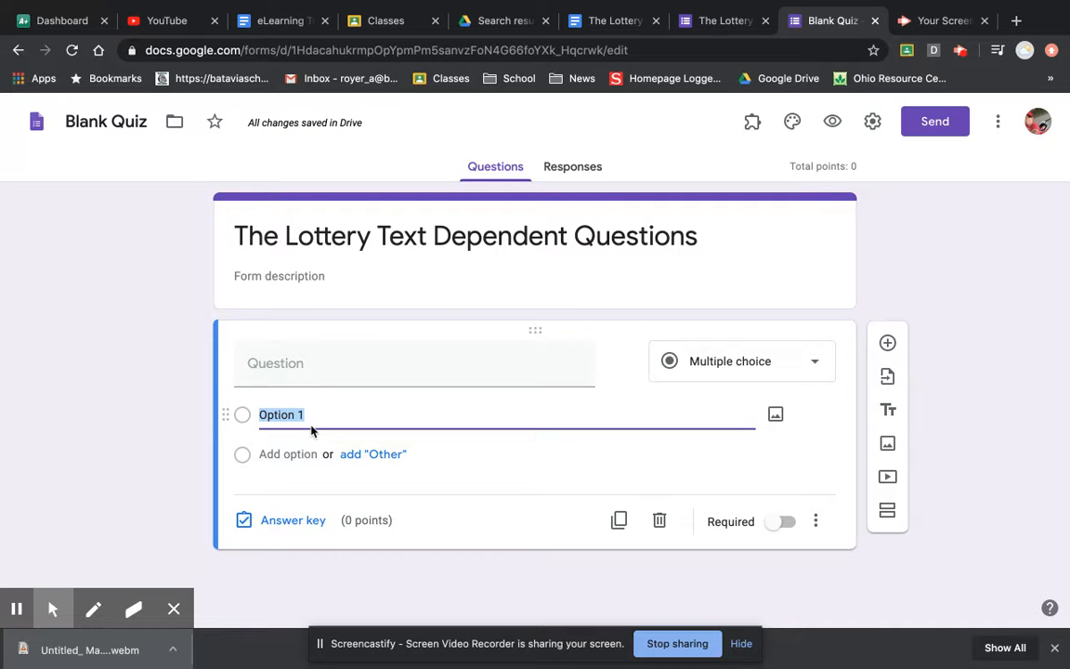
click(287, 453)
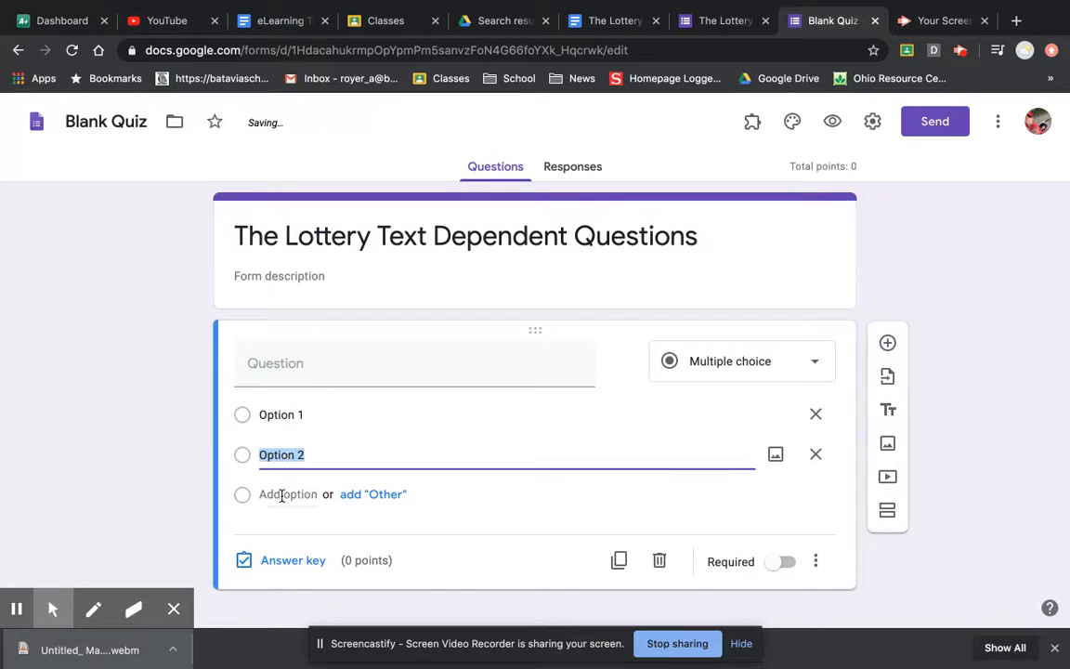
click(281, 495)
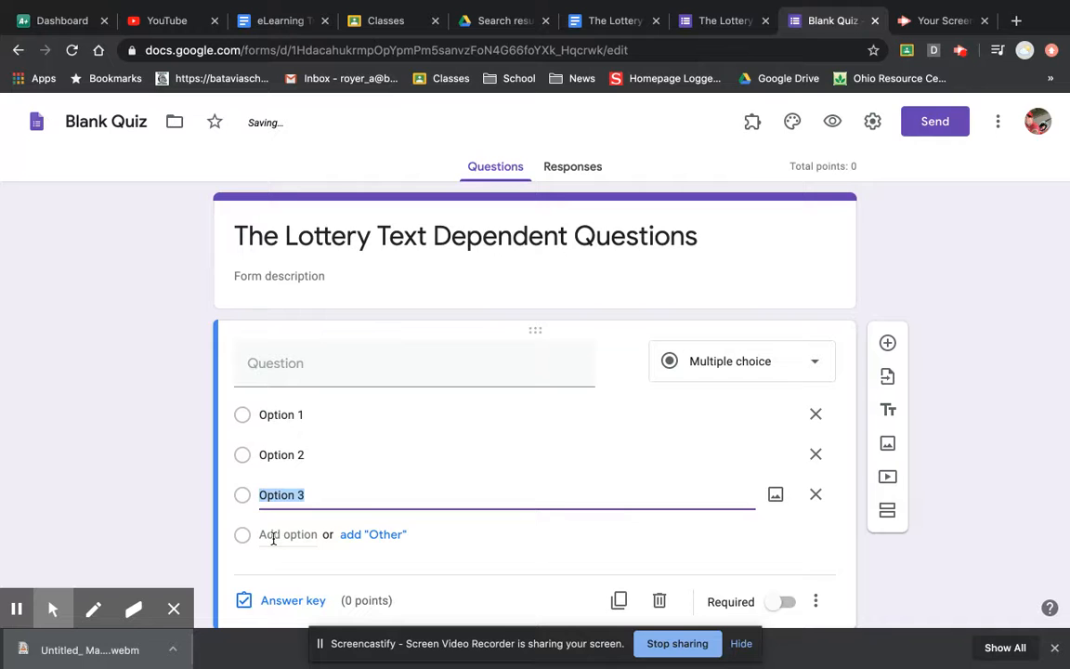
click(273, 536)
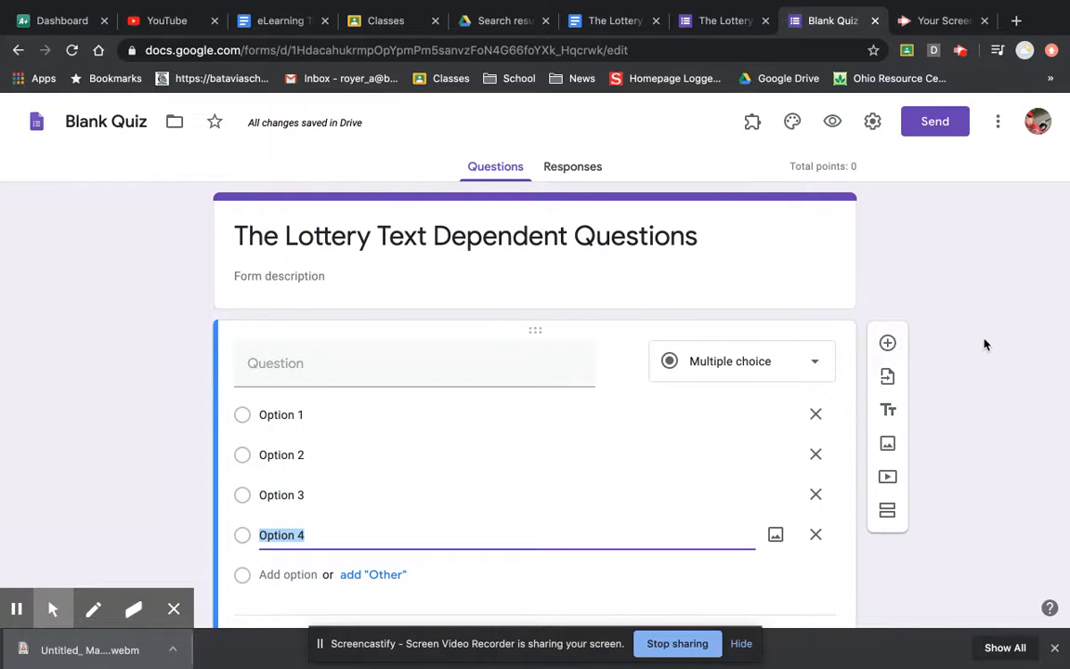
- Add a second multiple-choice question below the first, keeping its default type
scroll(983, 342, down, 1)
click(888, 285)
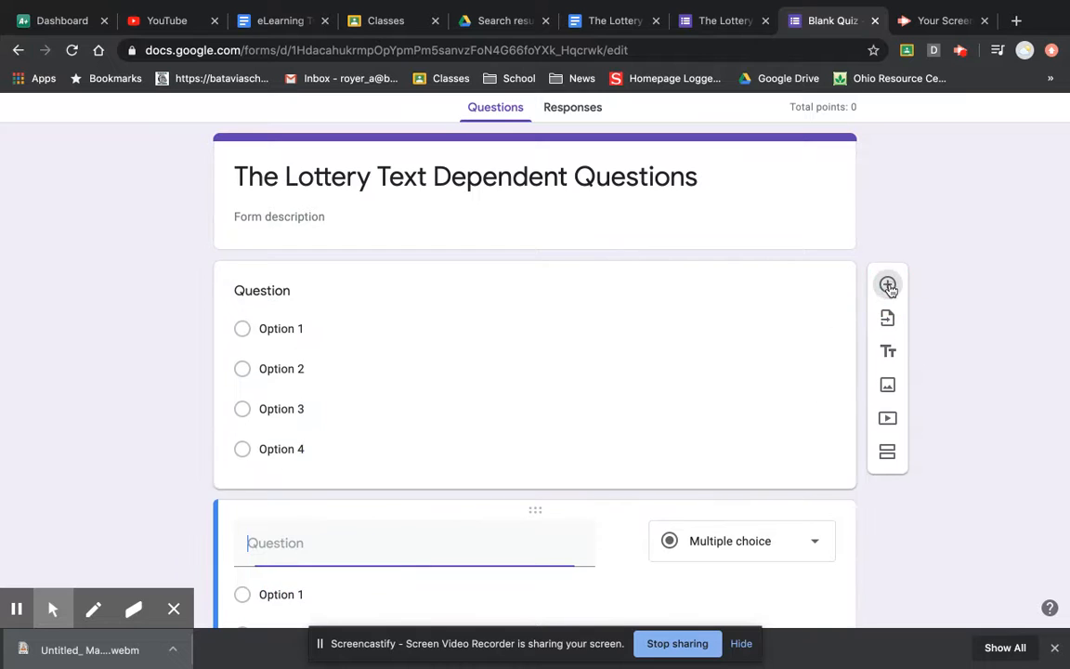
click(795, 386)
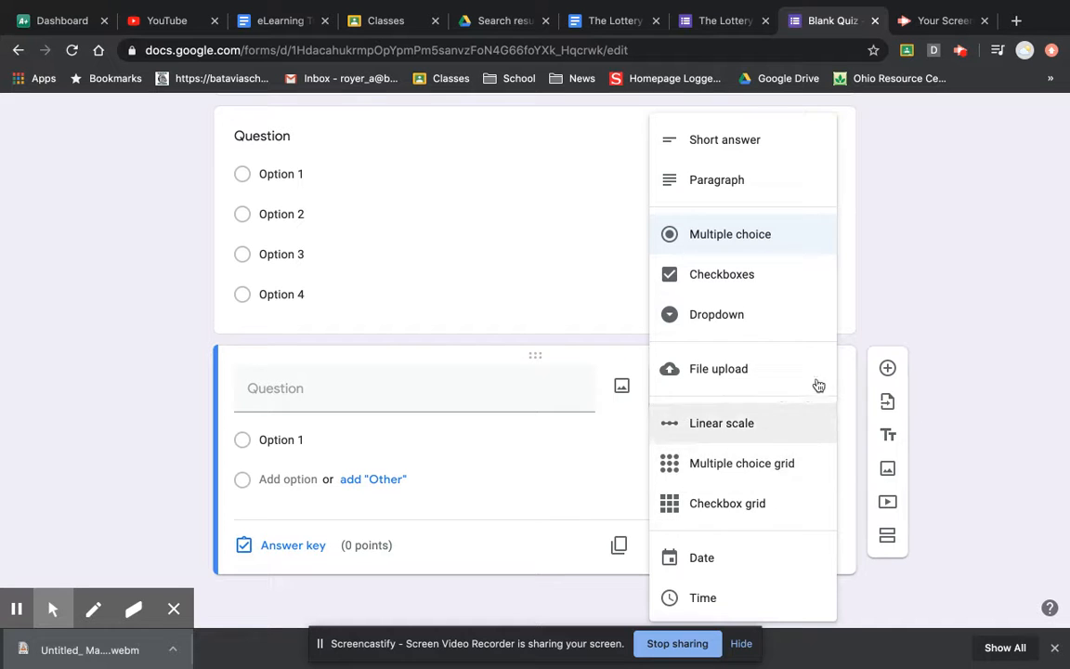
click(969, 294)
scroll(363, 302, up, 5)
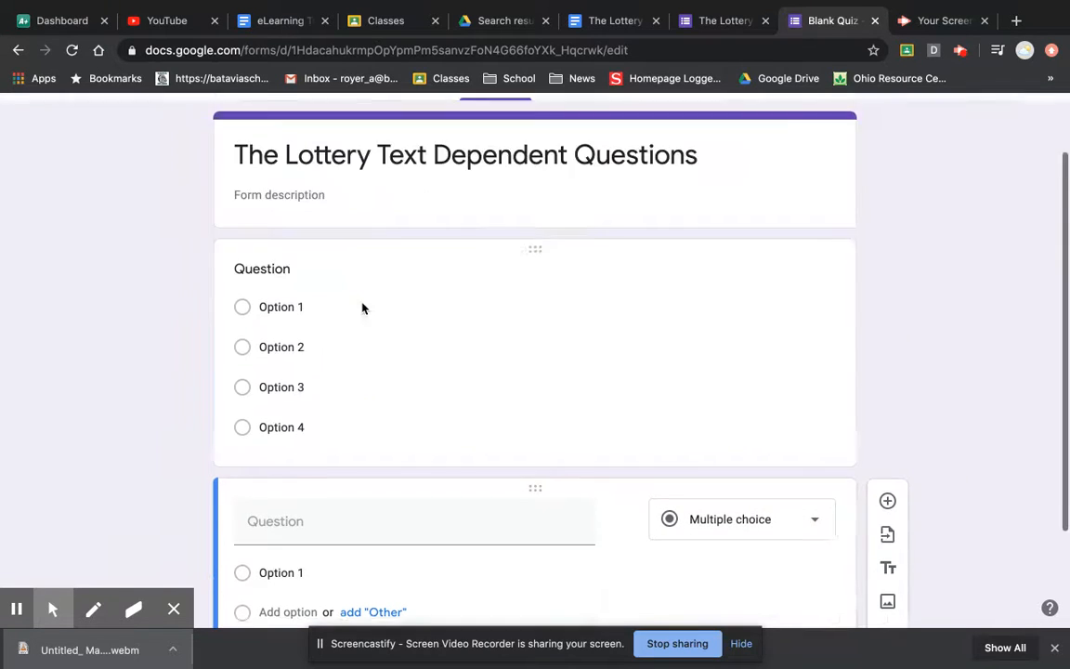
- In the existing Lottery form, key 'that the lottery is a pleasant tradition' as correct, worth 1 point
click(702, 13)
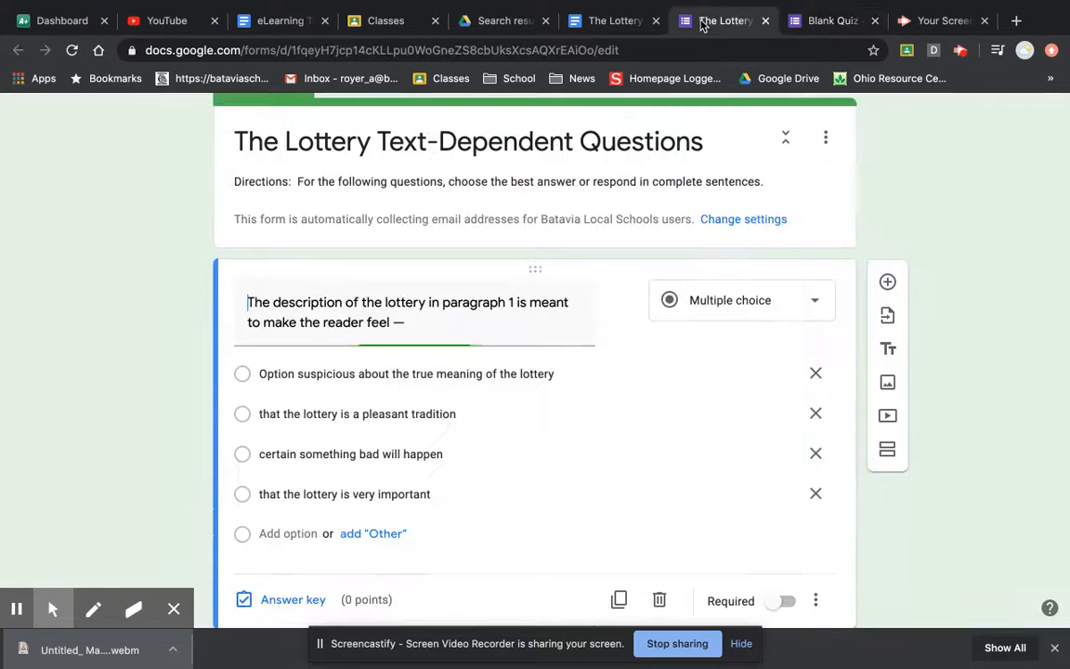
scroll(127, 357, up, 1)
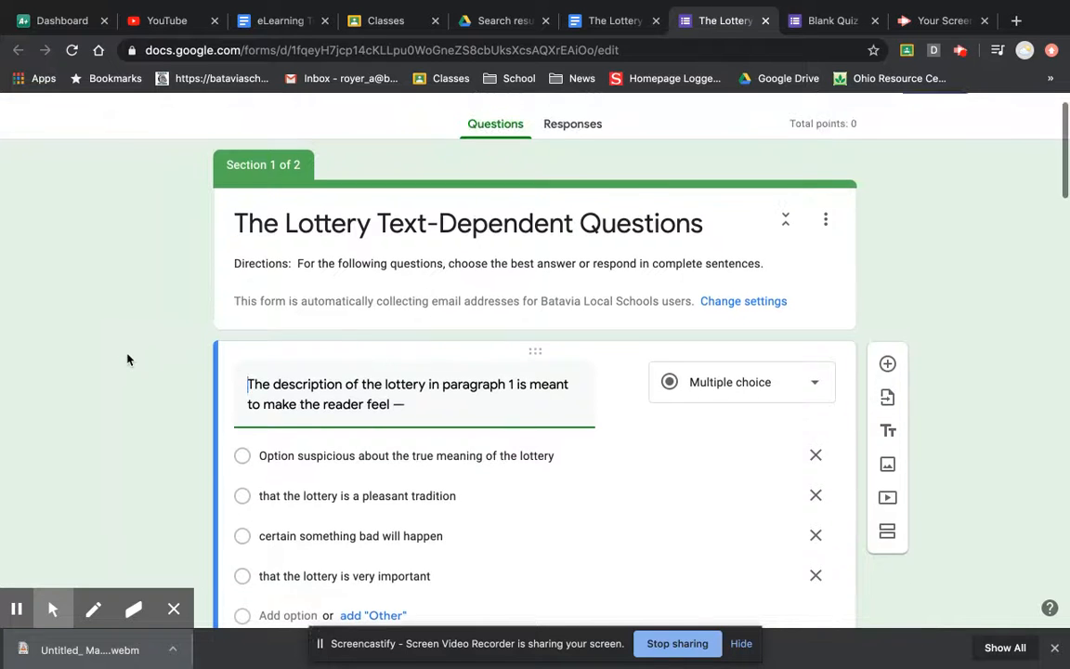
scroll(127, 356, down, 2)
scroll(158, 402, down, 1)
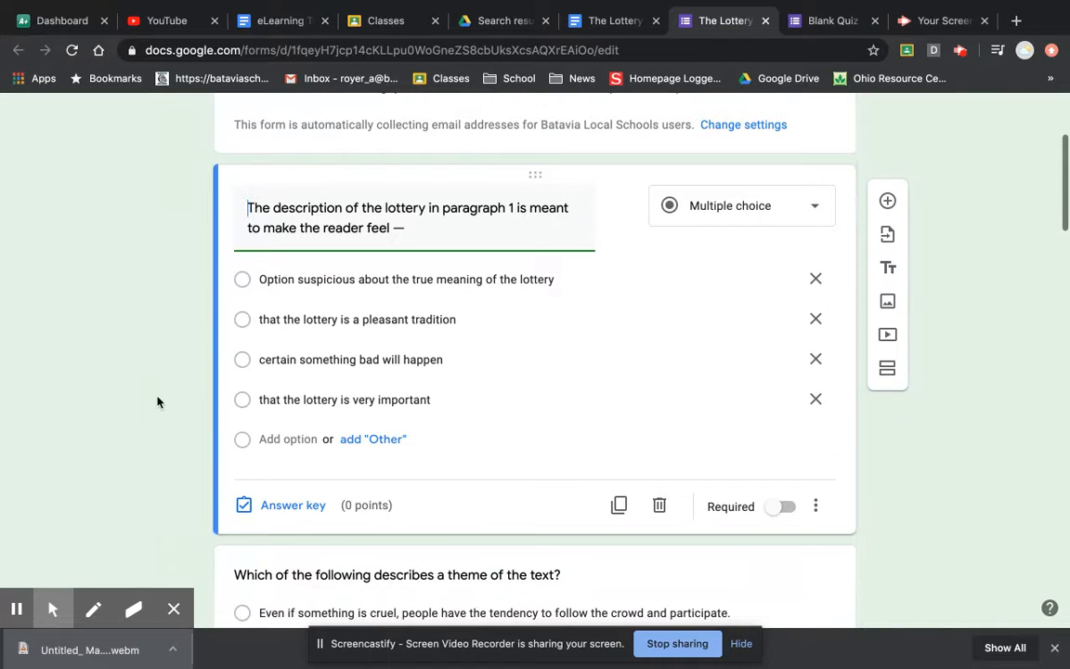
click(285, 508)
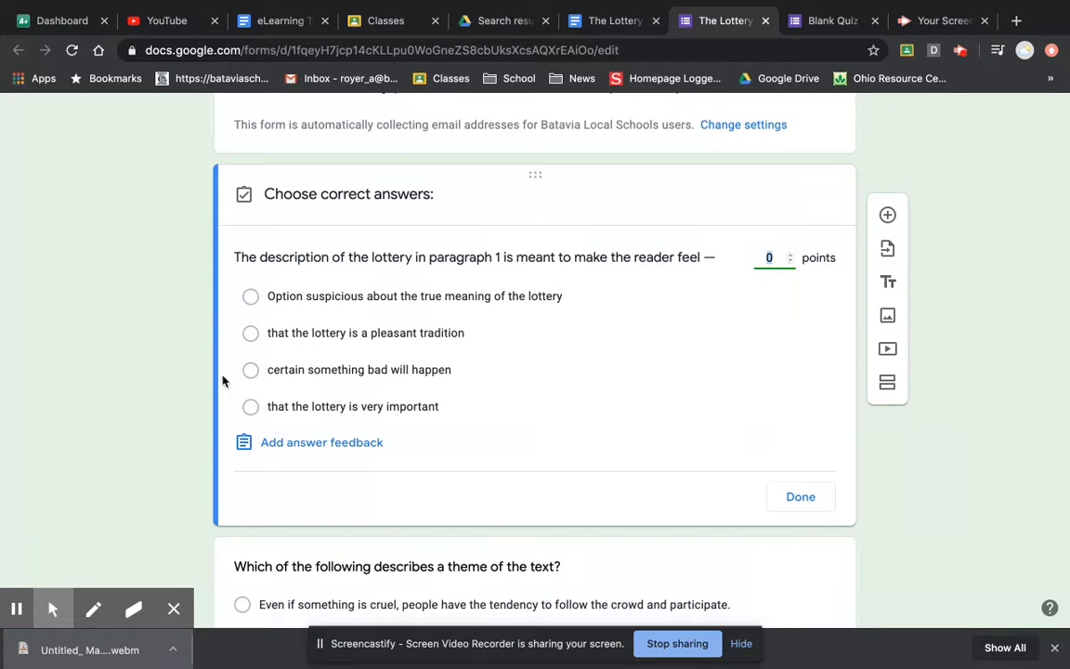
click(777, 508)
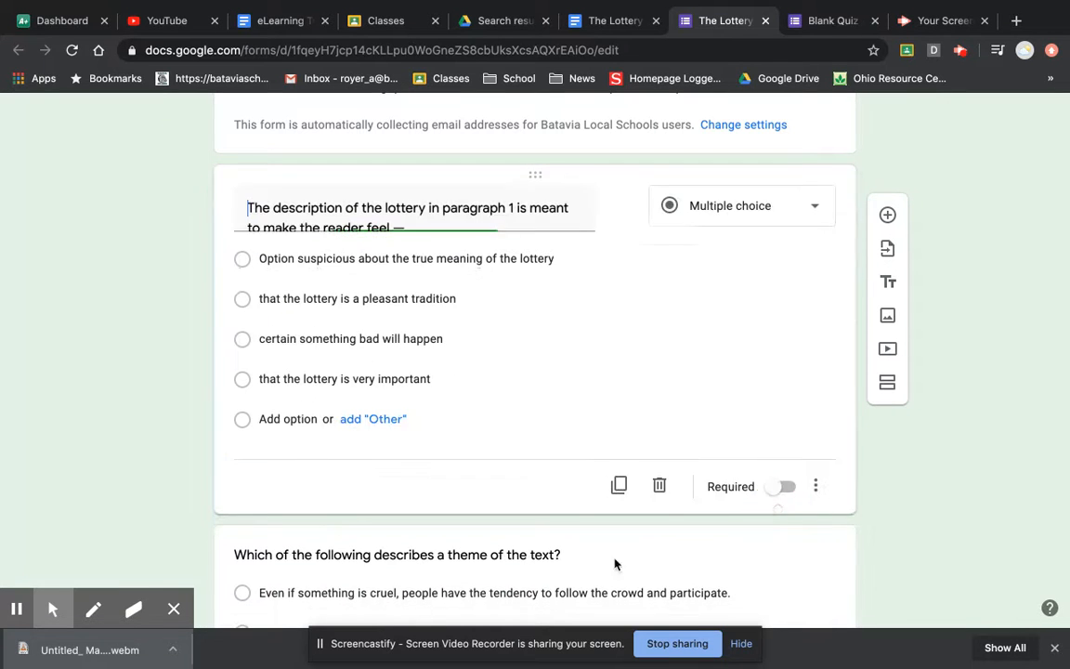
click(287, 506)
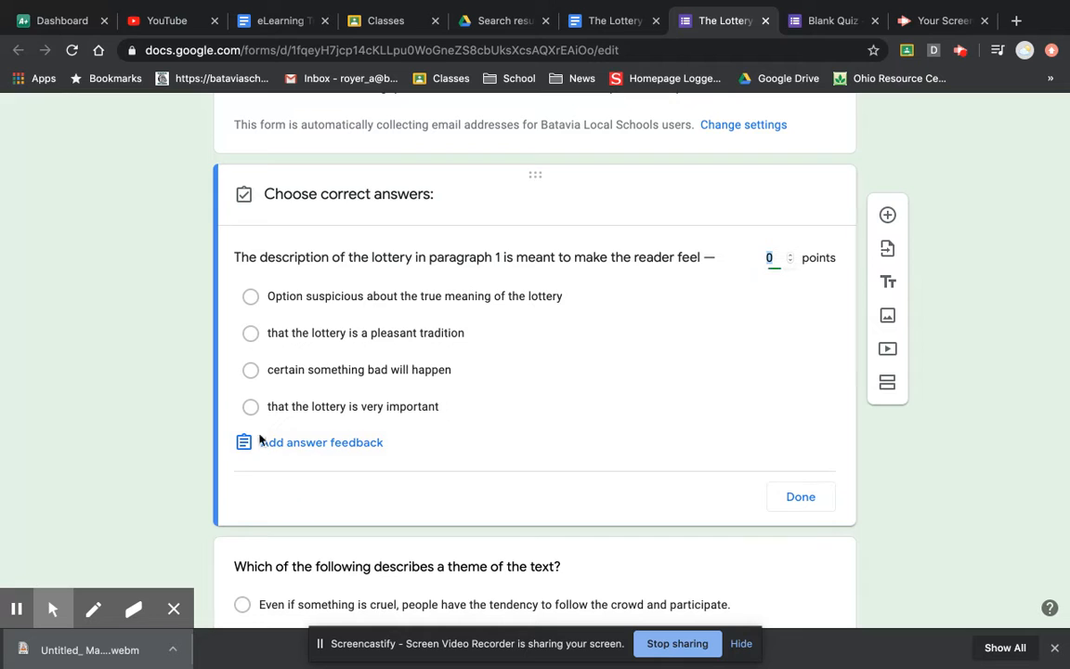
click(251, 333)
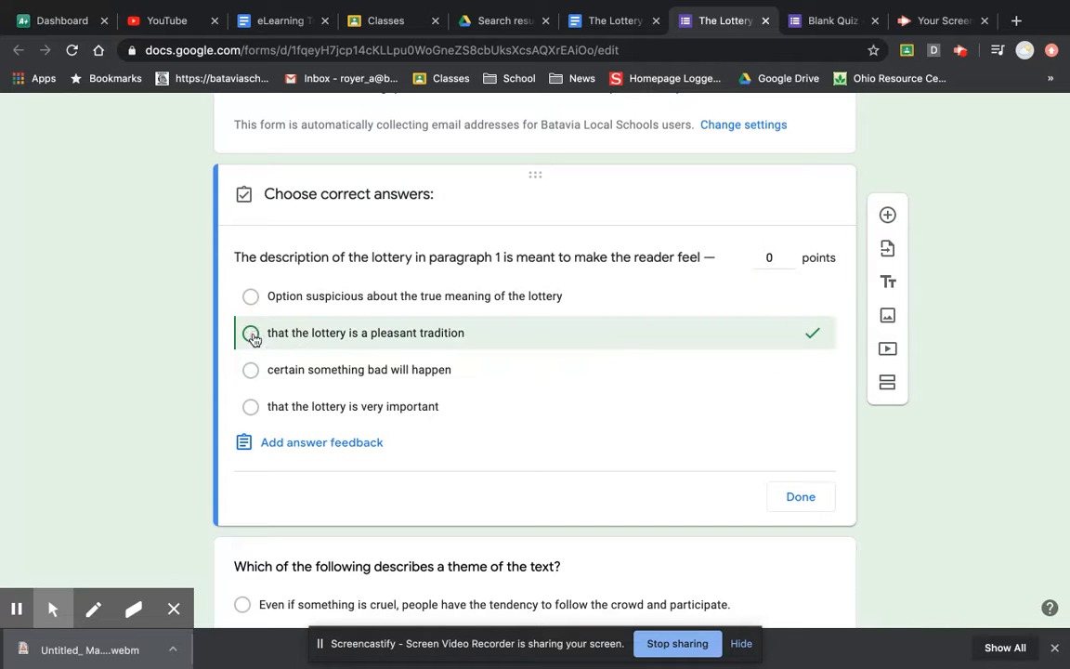
click(792, 259)
click(801, 497)
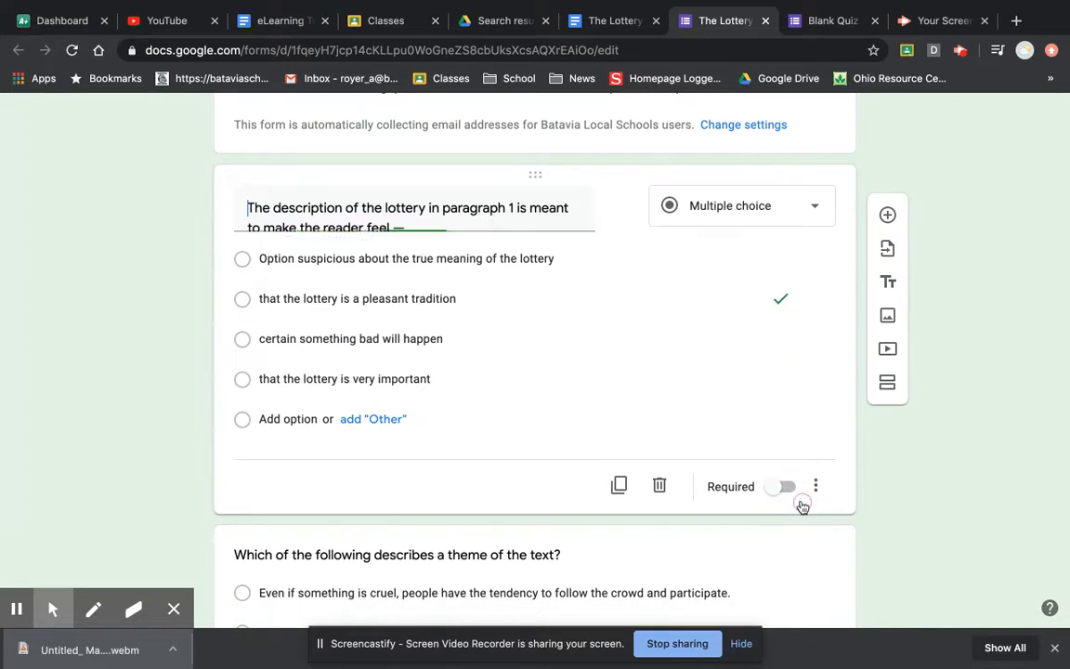
- Open the theme question below it for editing
scroll(490, 463, down, 5)
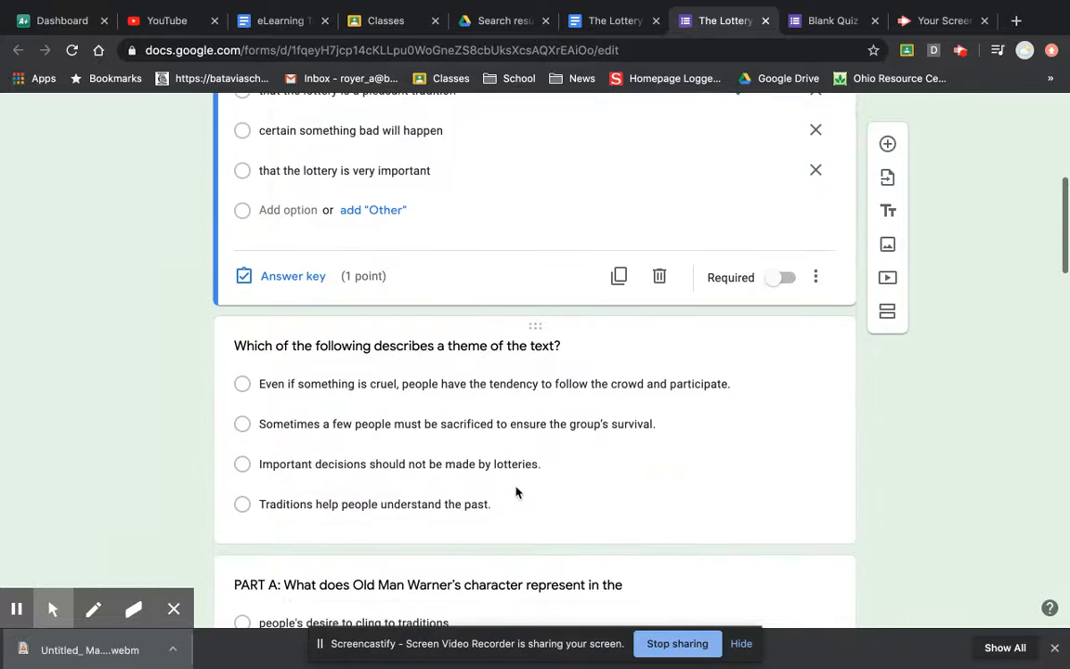
click(507, 490)
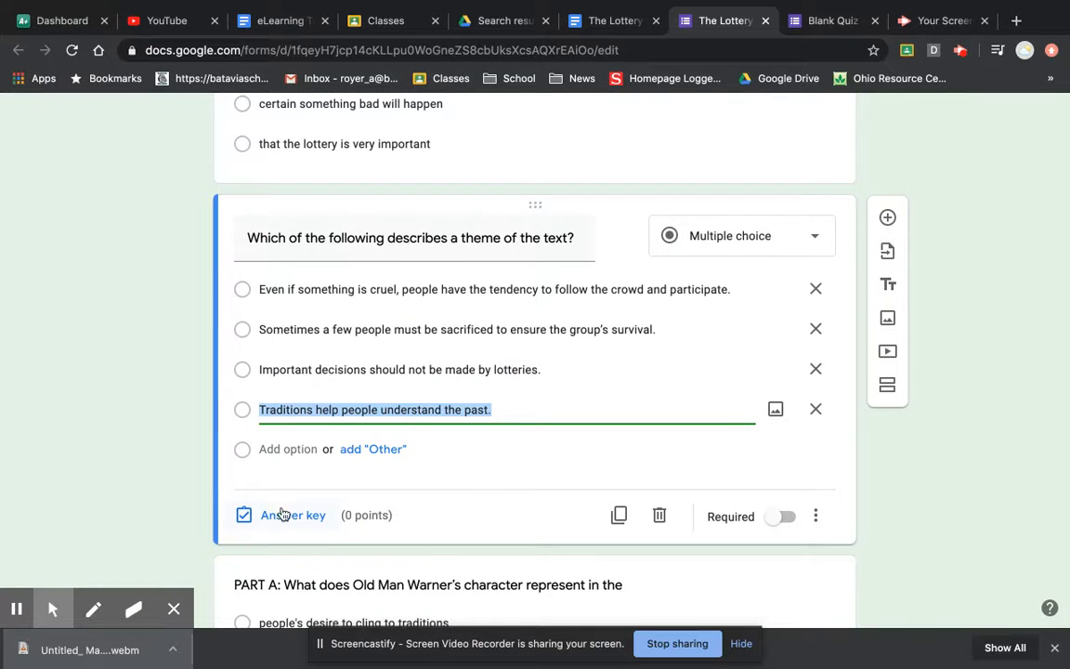
scroll(263, 497, down, 5)
scroll(263, 490, up, 3)
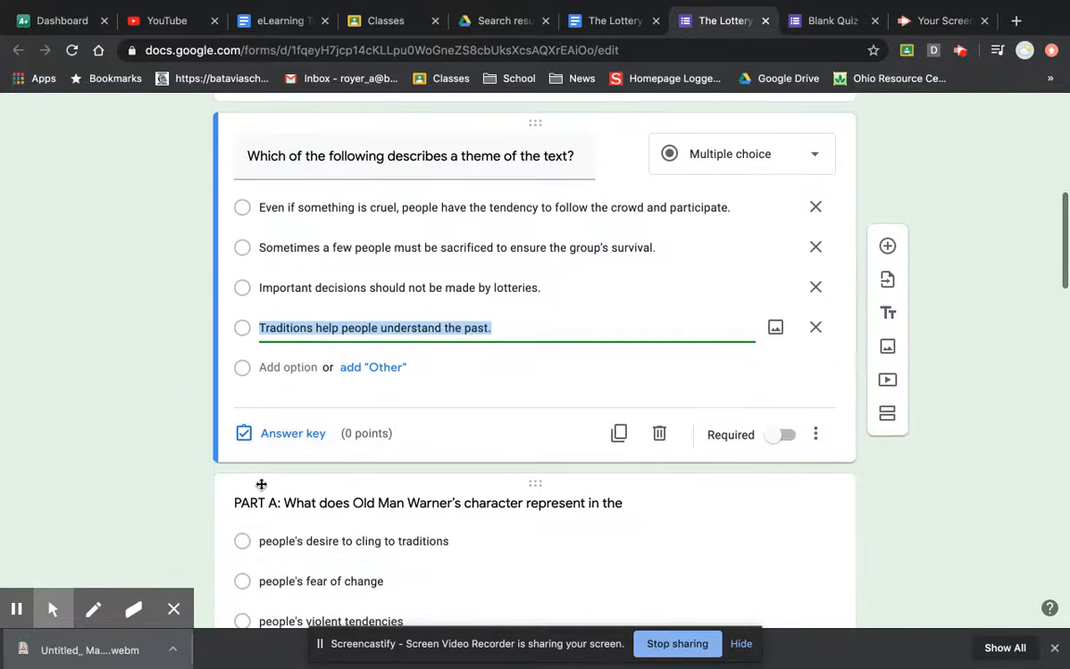
scroll(564, 271, up, 10)
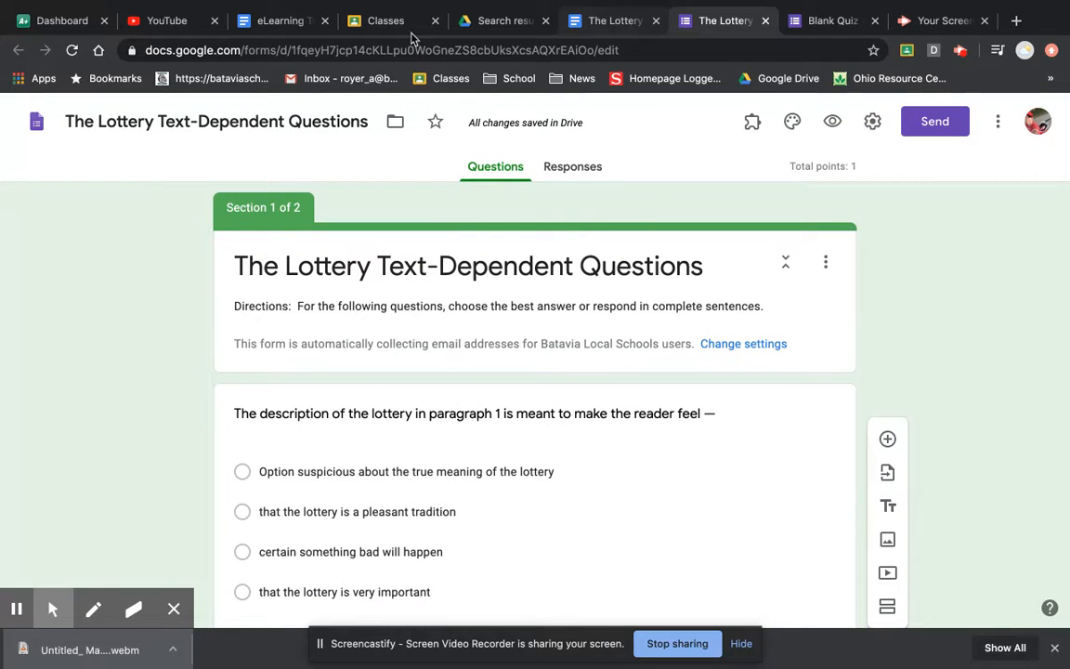
- Go to the LA Block 1 2019-2020 class's Classwork page and open the Create menu
click(370, 21)
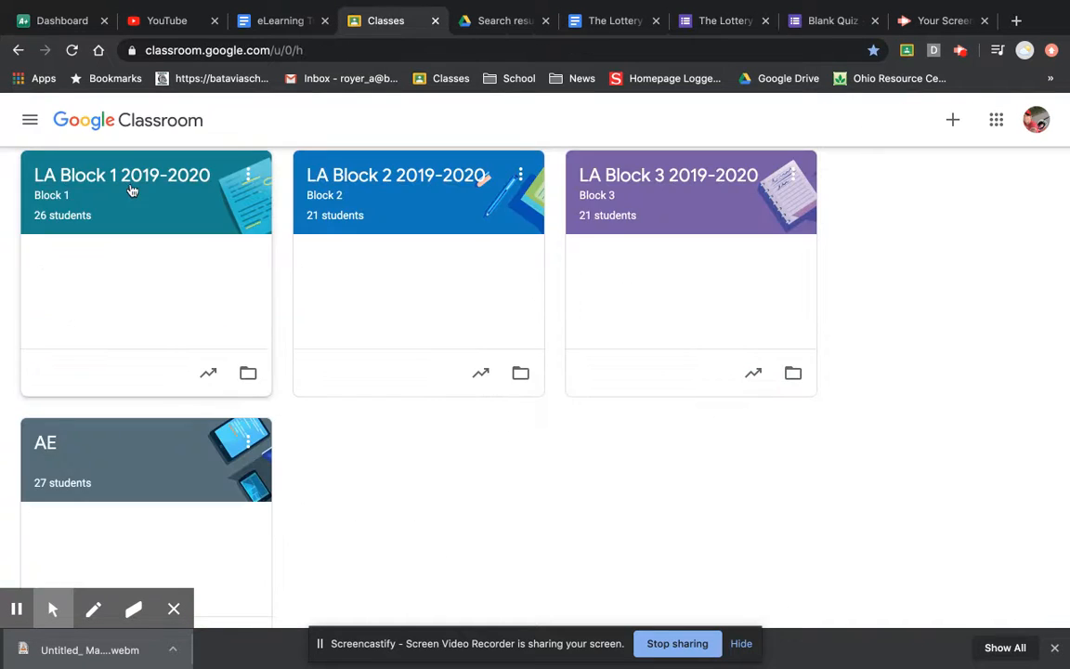
click(139, 184)
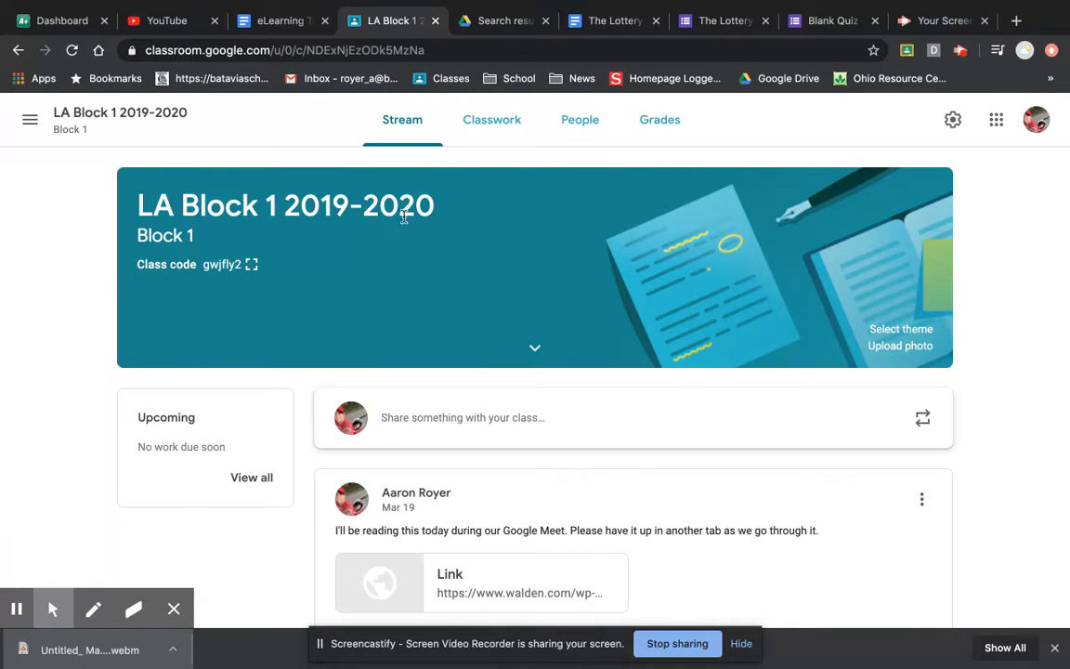
click(487, 132)
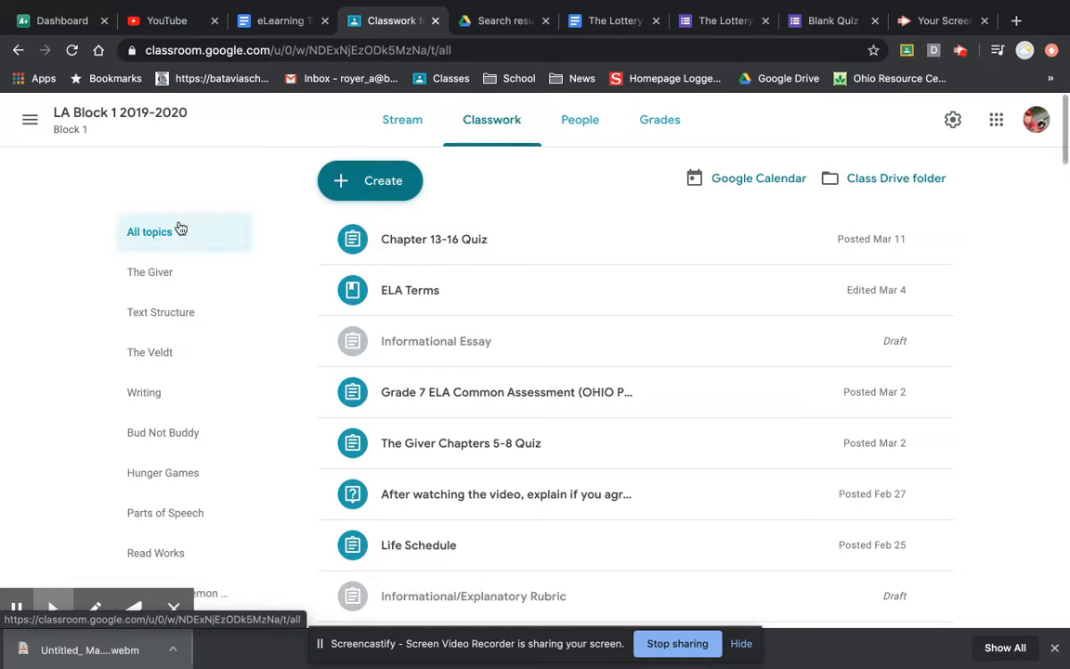
click(354, 182)
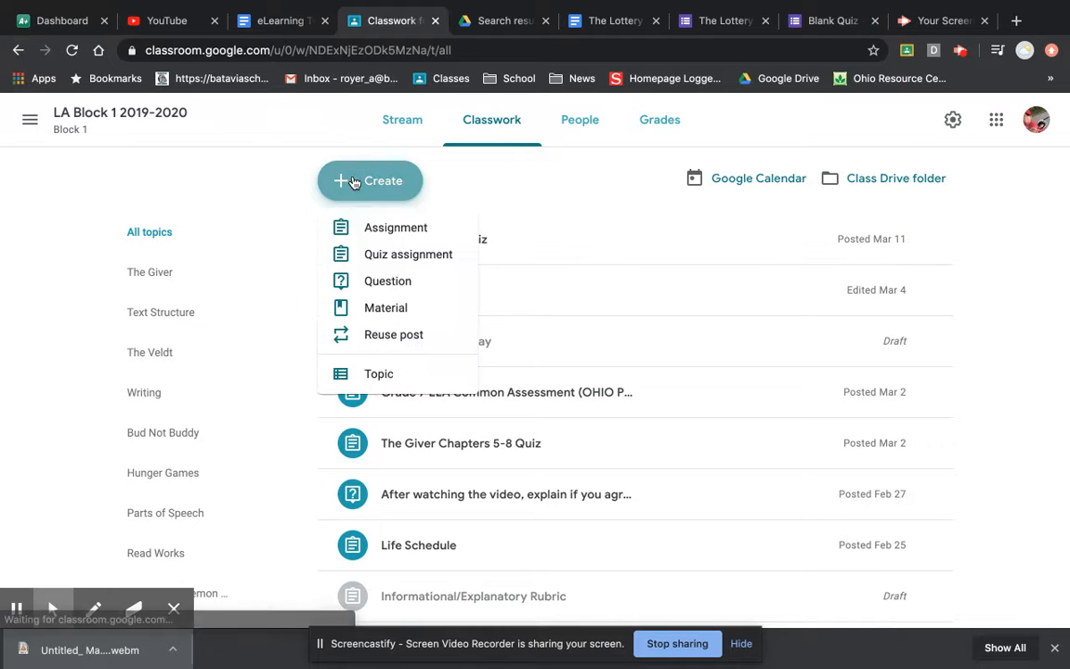
- Start a new assignment titled 'The Lottery Text Dependent Questions'
click(390, 233)
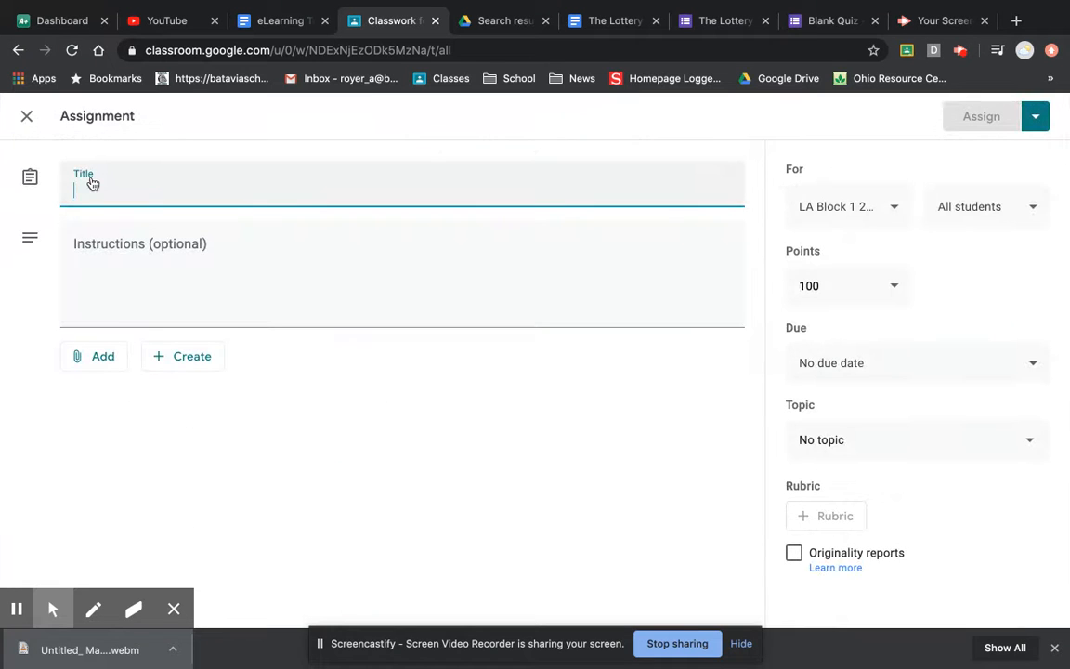
text(The)
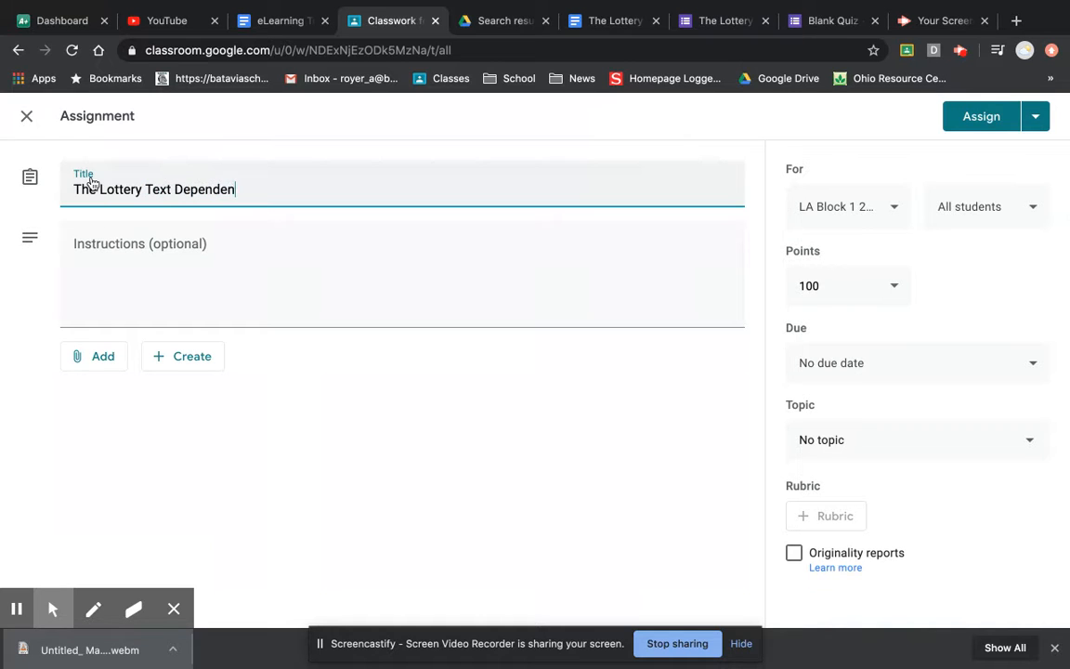
text(Lottery Text Dependent Questions)
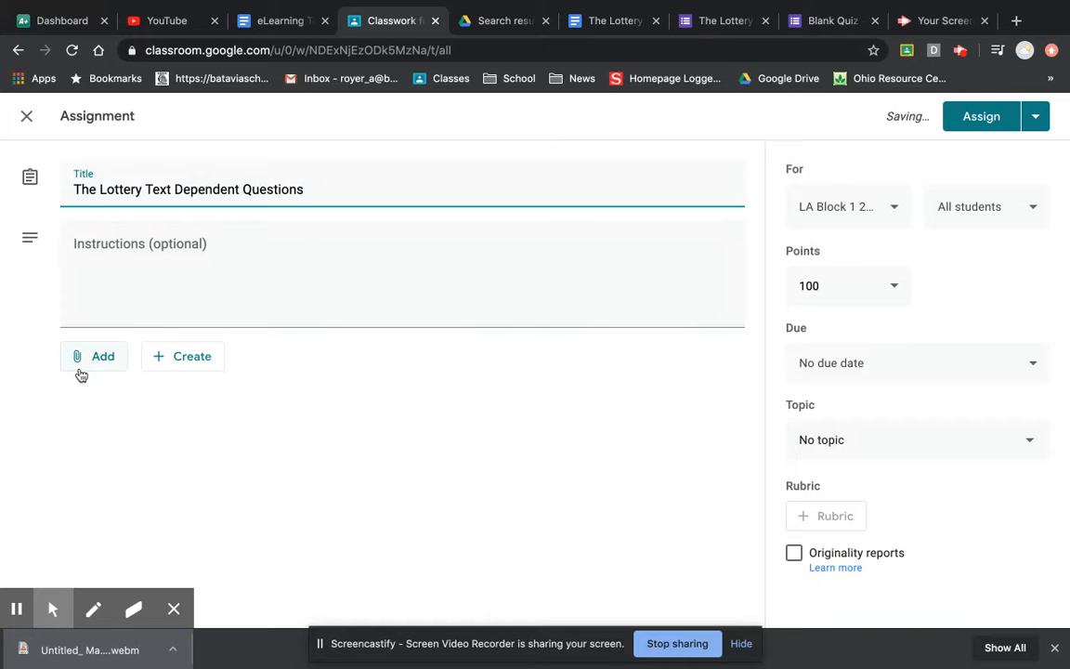
click(83, 411)
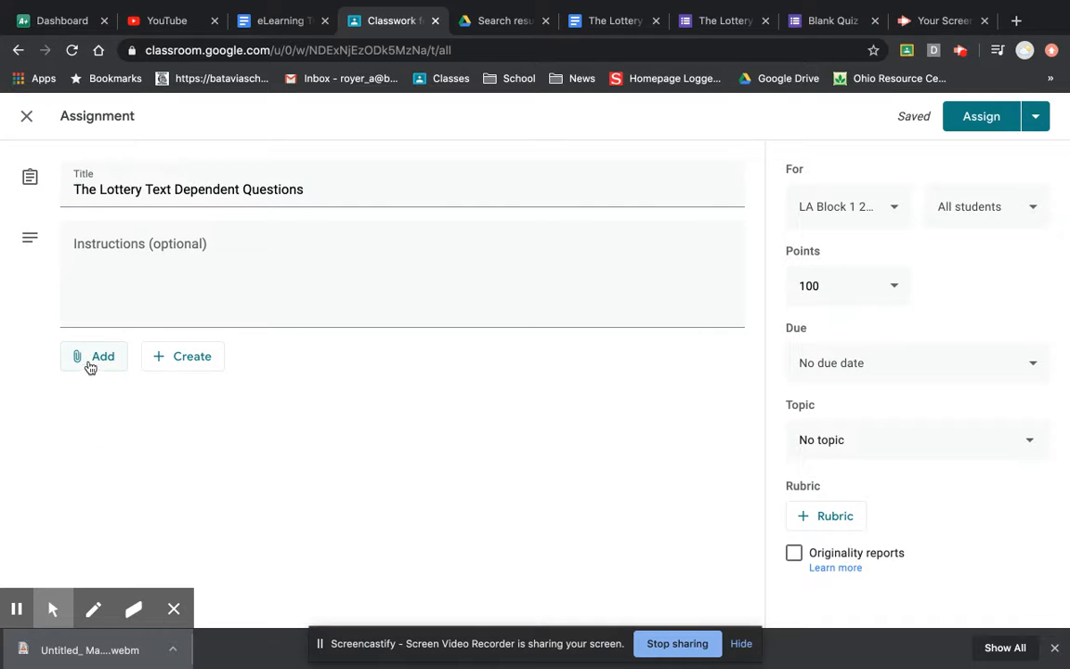
click(90, 367)
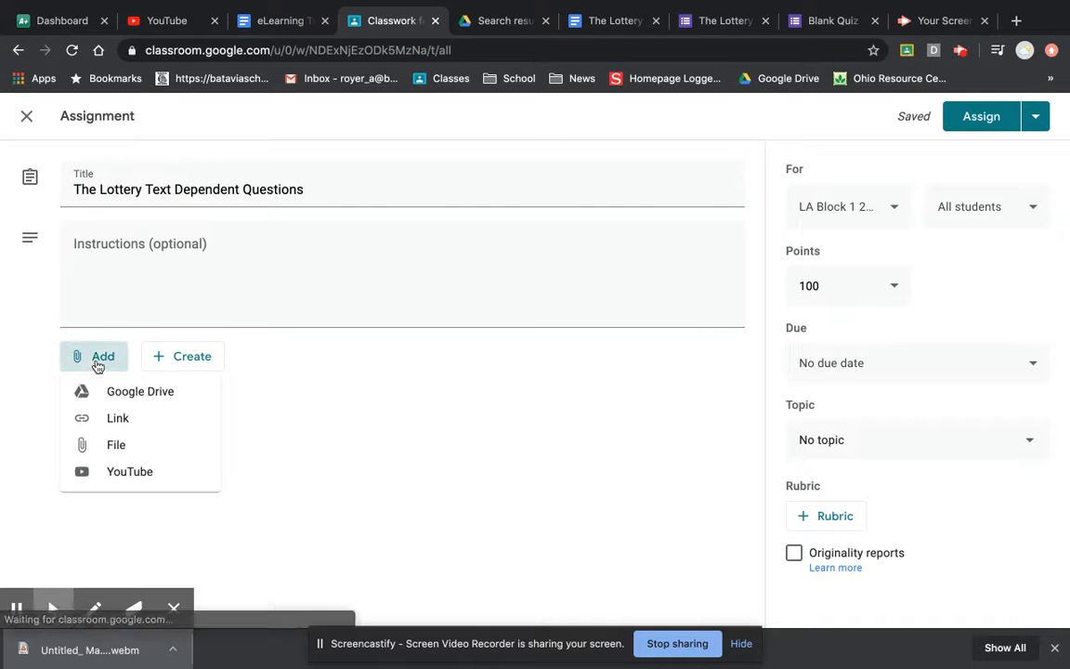
- Attach the 'The Lottery Text-Dependent Questions' form from Google Drive's recent files
click(127, 397)
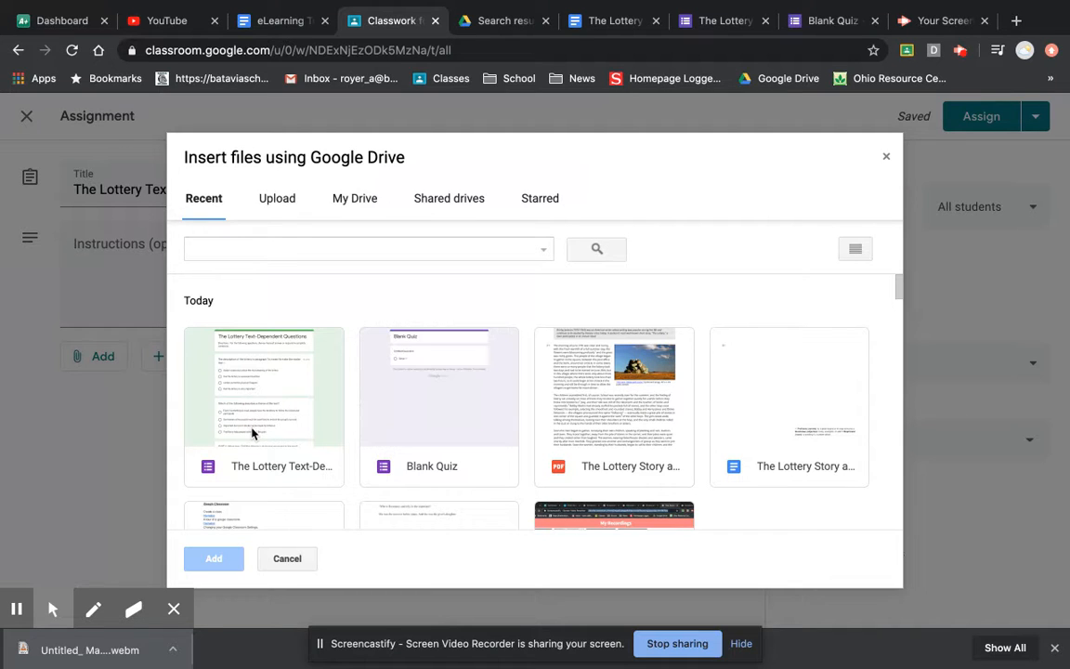
click(252, 434)
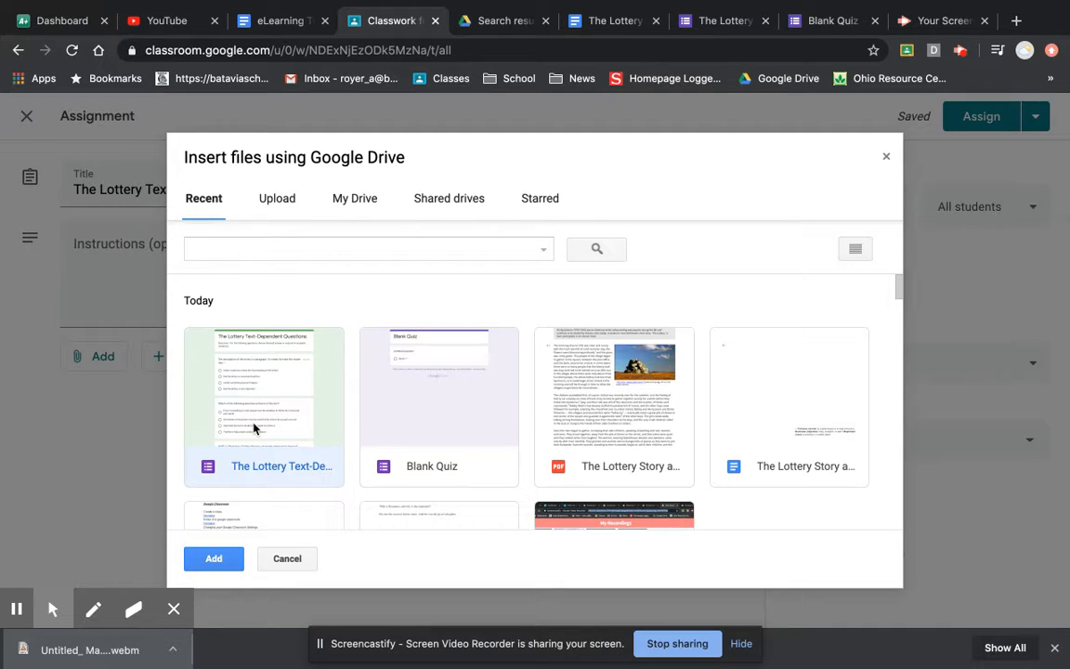
click(353, 199)
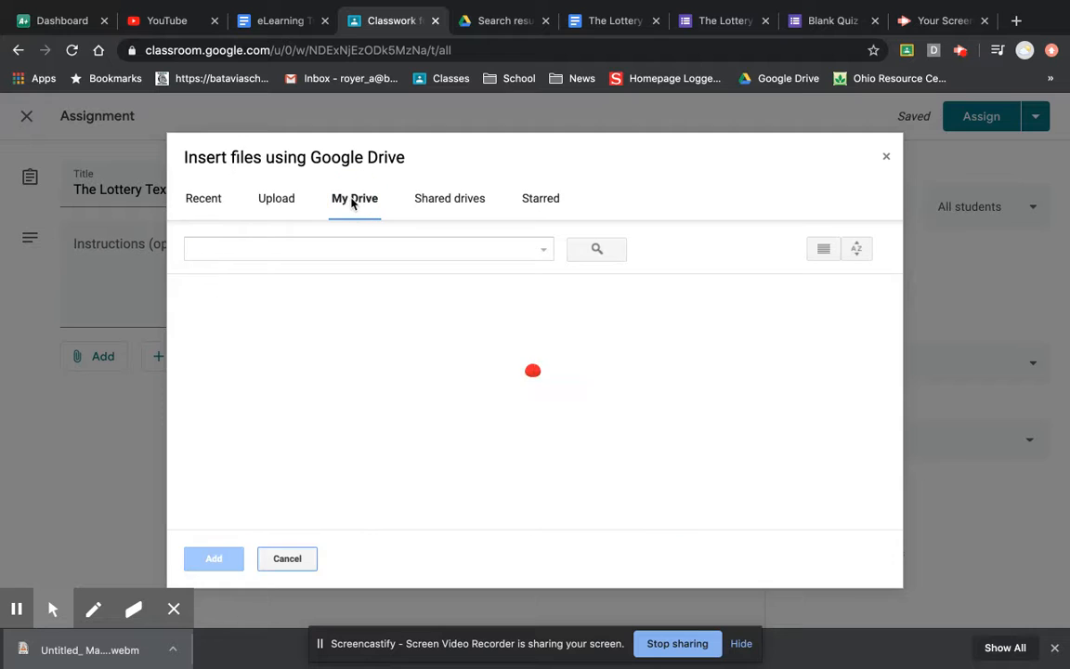
click(210, 203)
click(231, 431)
click(214, 560)
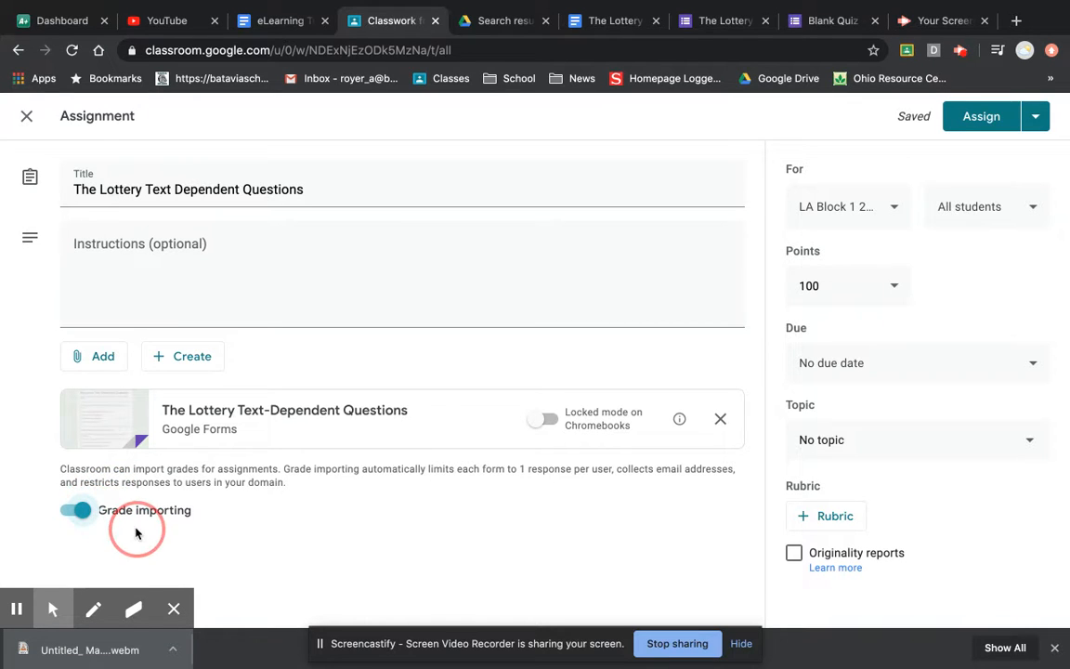
- Assign it to LA Block 1, Block 2 and Block 3 classes
click(891, 209)
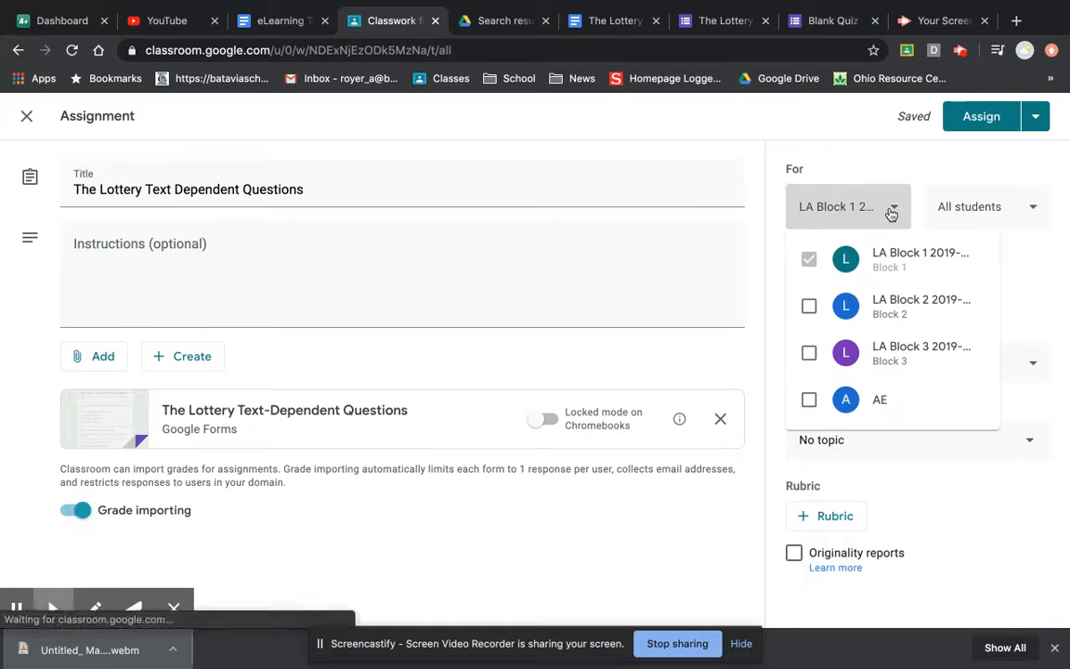
click(809, 307)
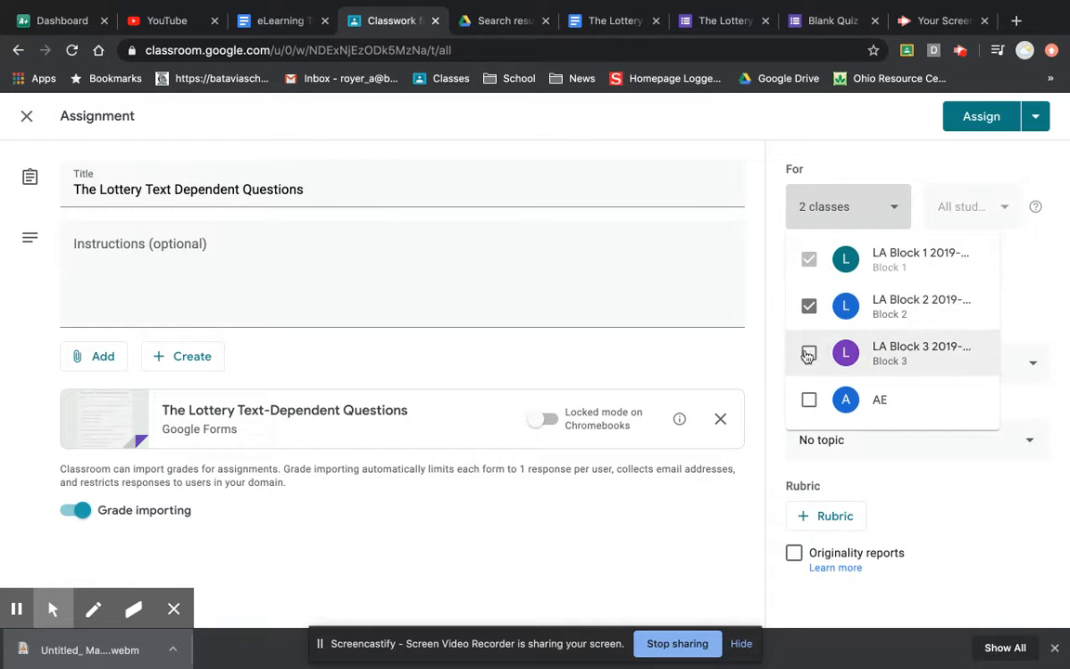
click(689, 559)
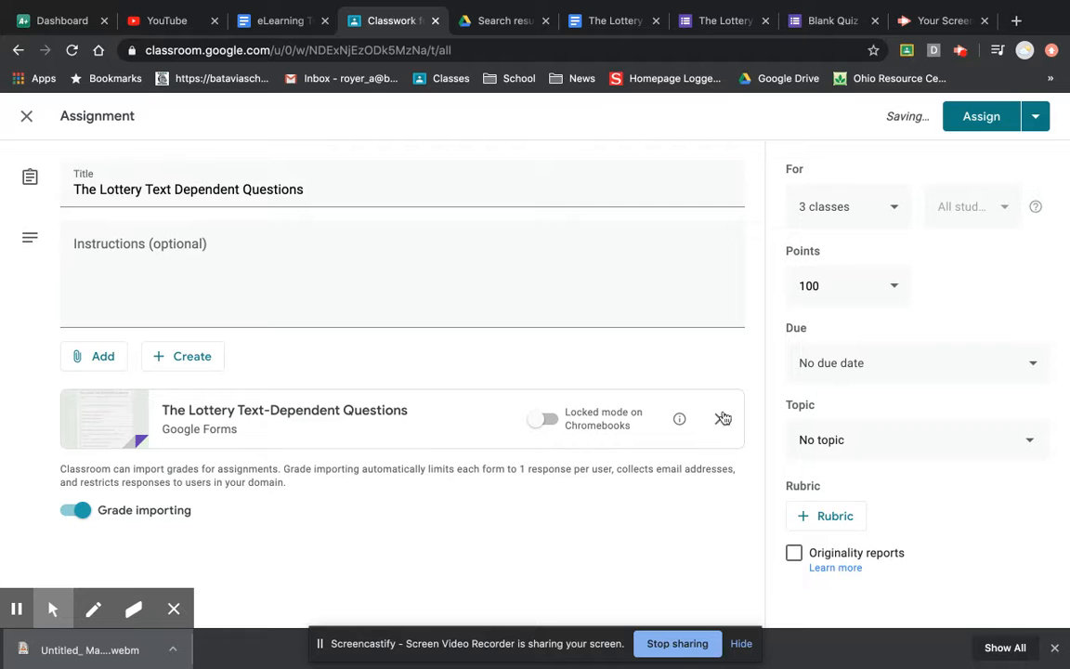
- Set the due date to Fri, Apr 3, 2020
click(924, 363)
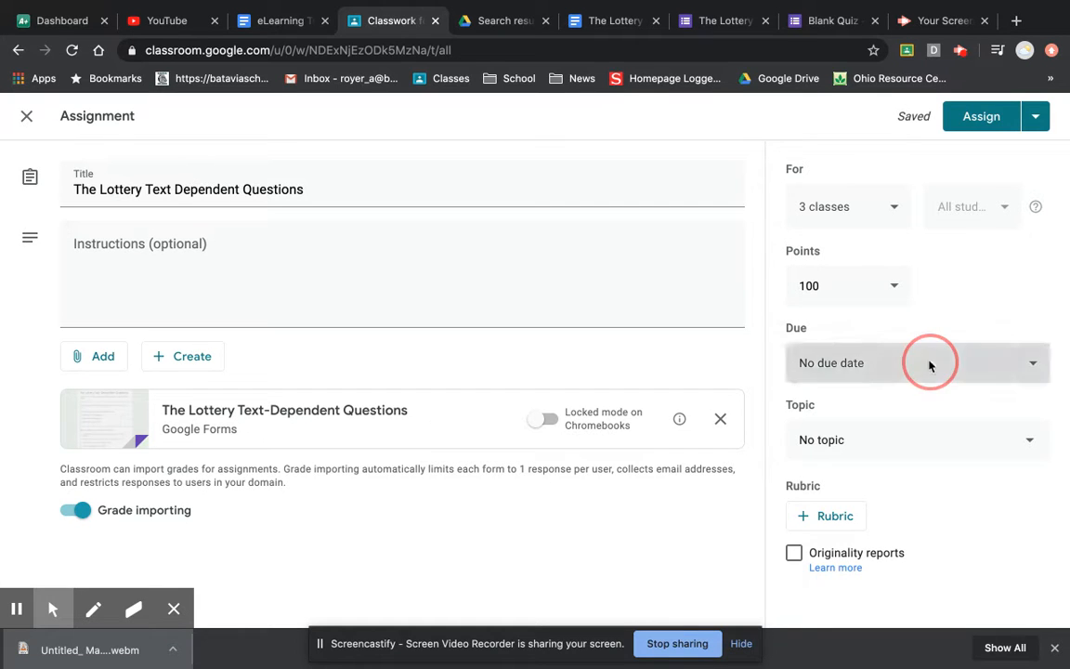
click(949, 440)
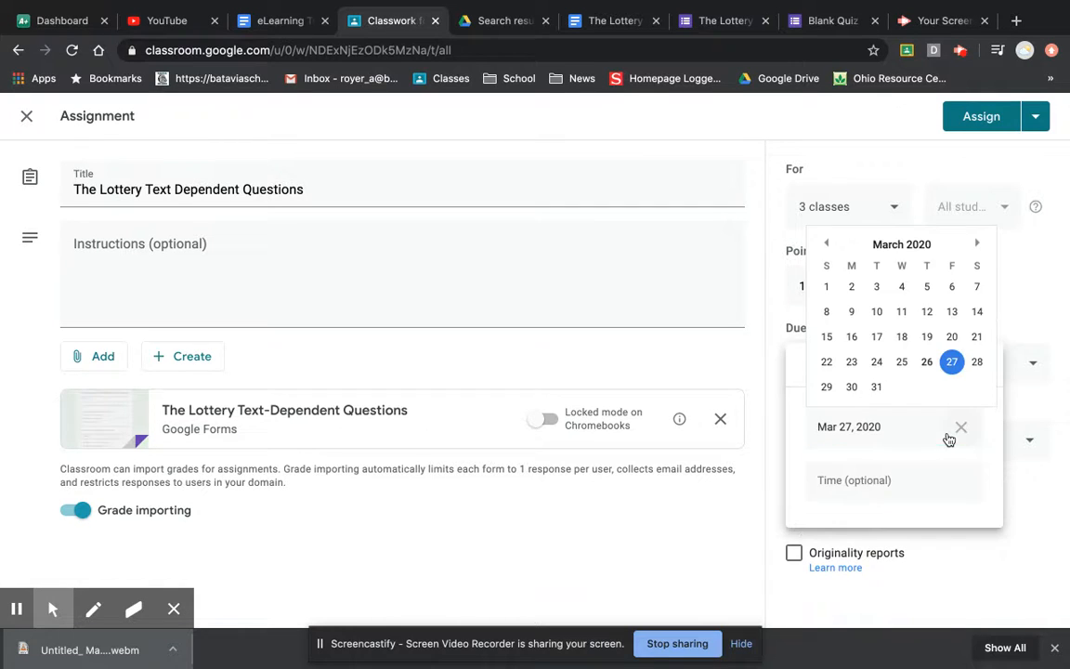
click(977, 244)
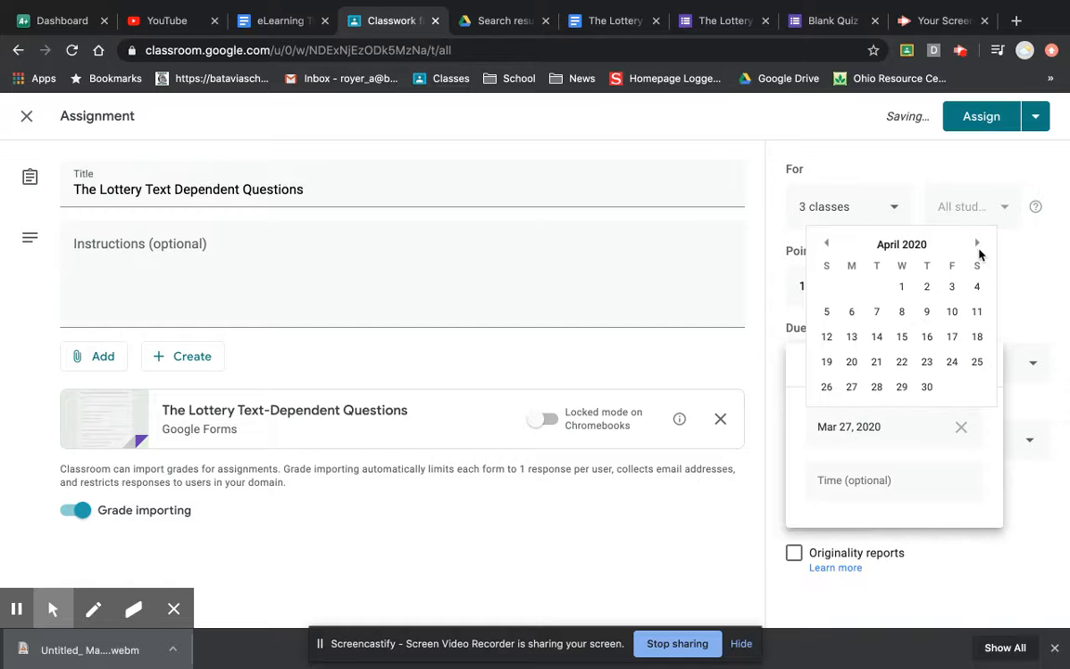
click(950, 288)
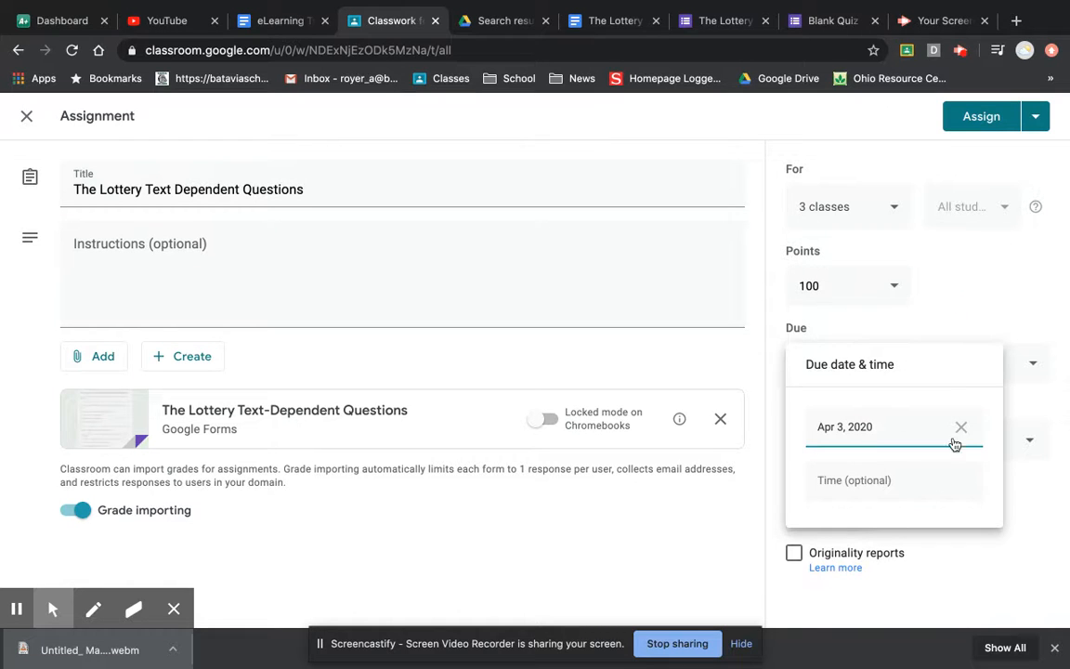
click(1026, 517)
- File the assignment under a new topic 'The Lottery'
click(1028, 447)
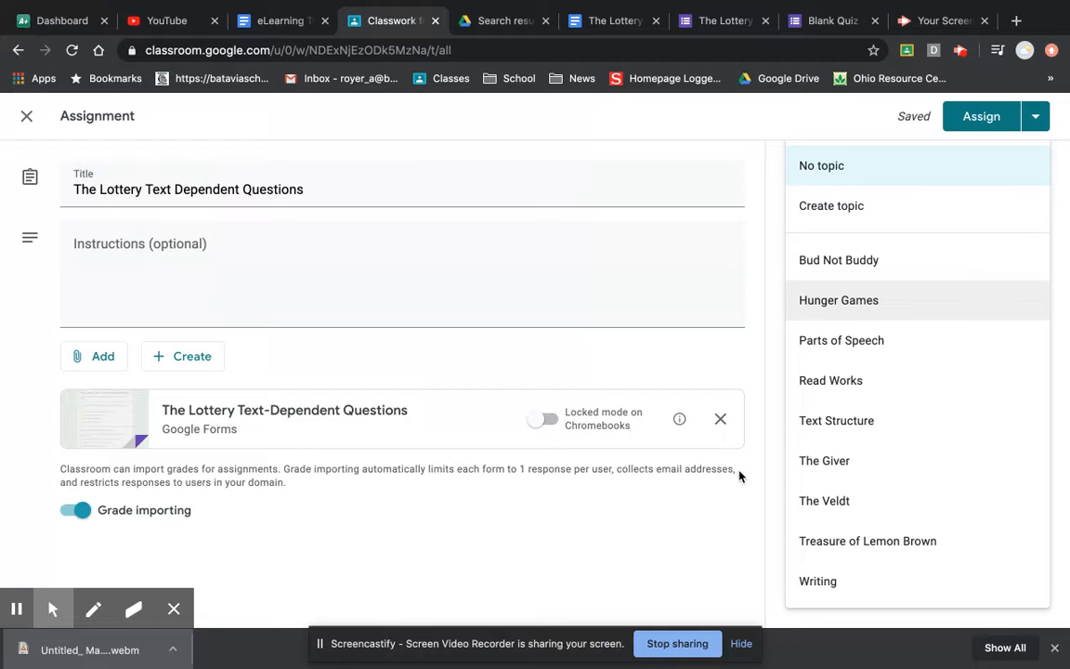
click(826, 208)
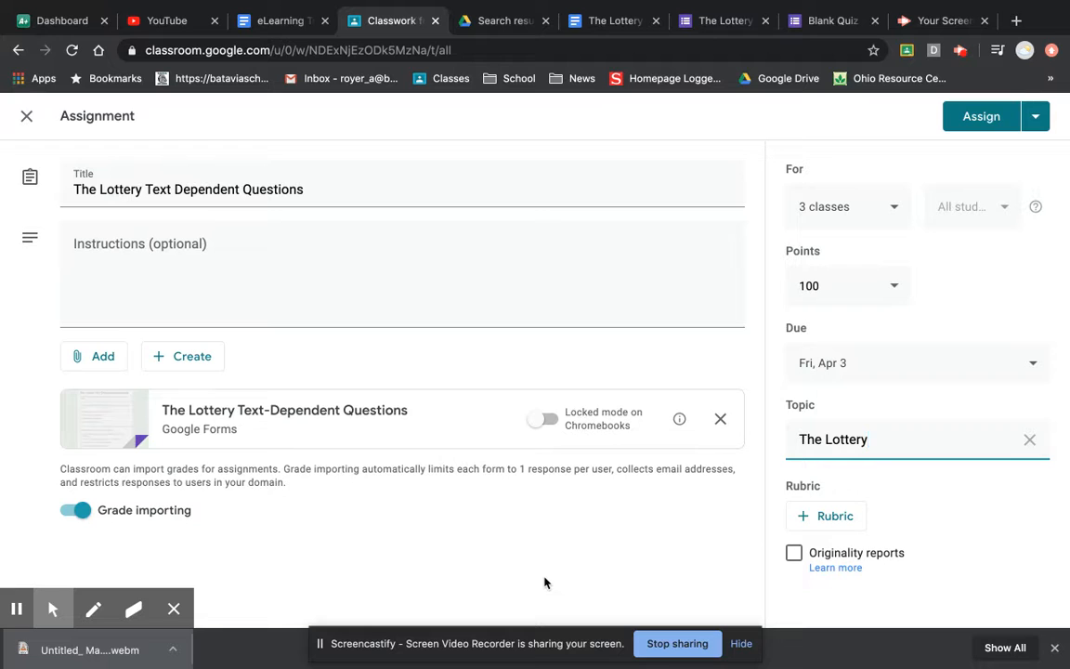
click(566, 614)
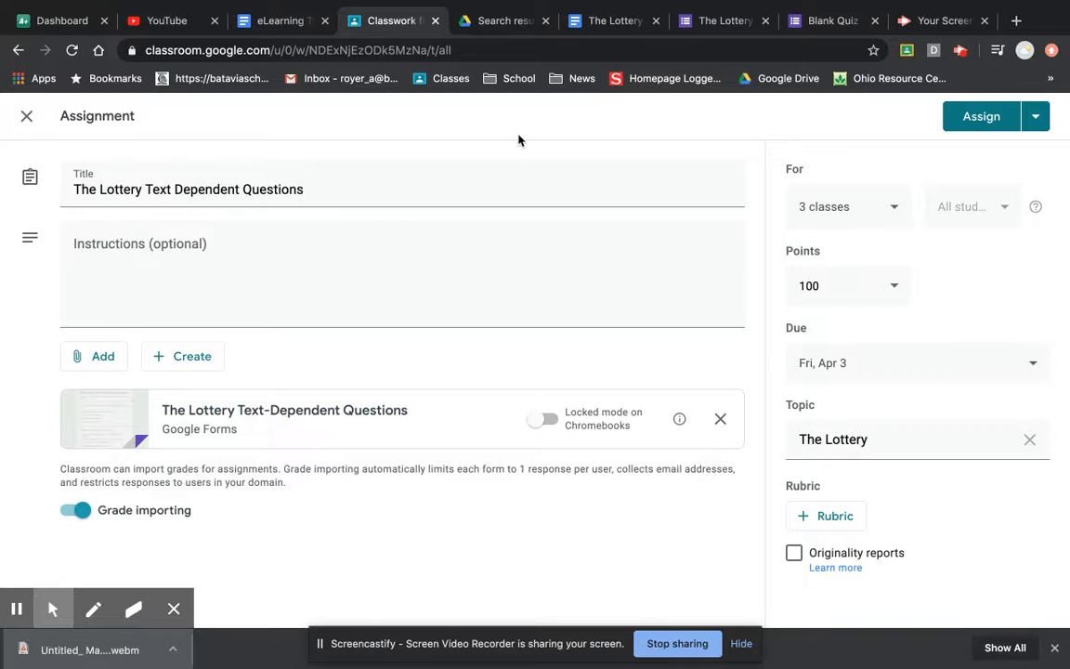
- Keep the Lottery assignment as a draft and open the 'Finish the Book! Lesson 2: Final TEST!!!!' student work from the Stream
click(27, 116)
click(405, 119)
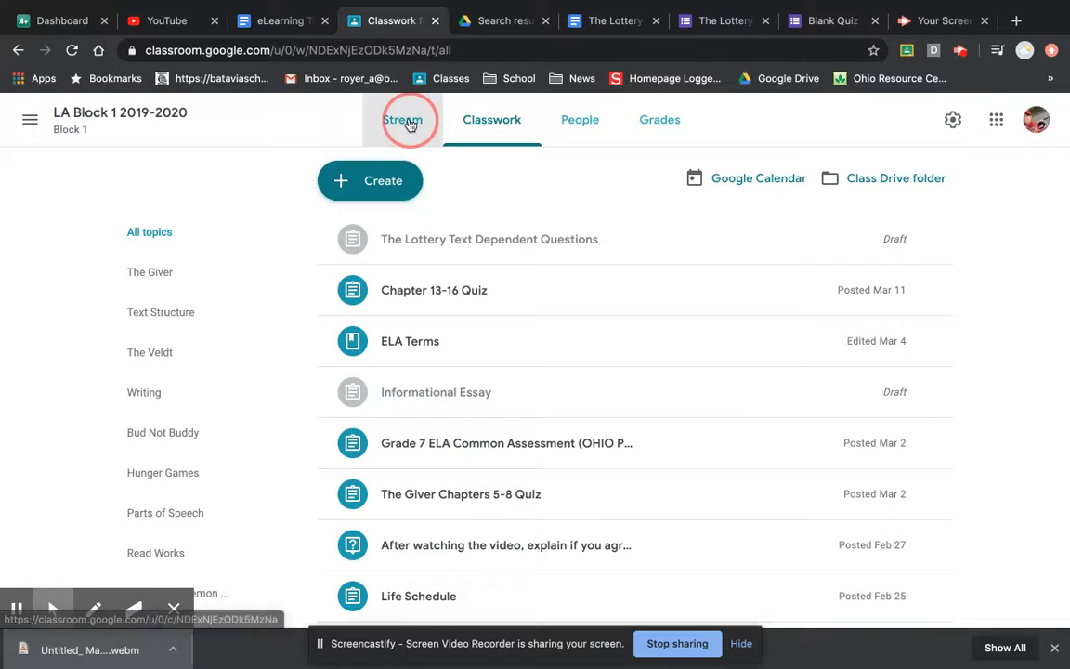
scroll(353, 406, down, 15)
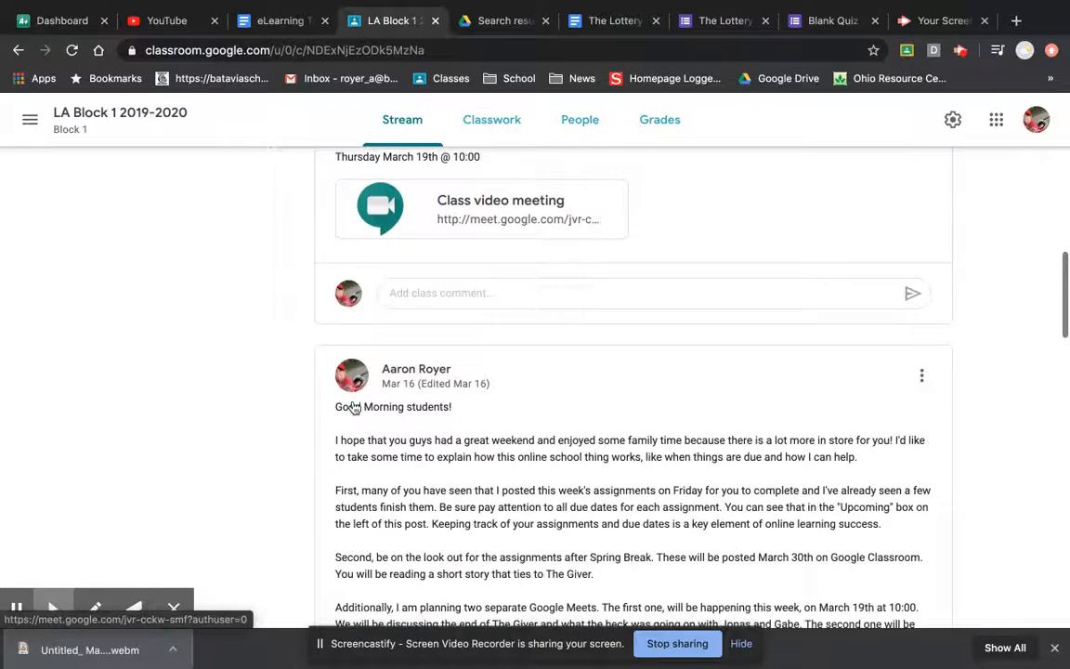
scroll(353, 406, down, 4)
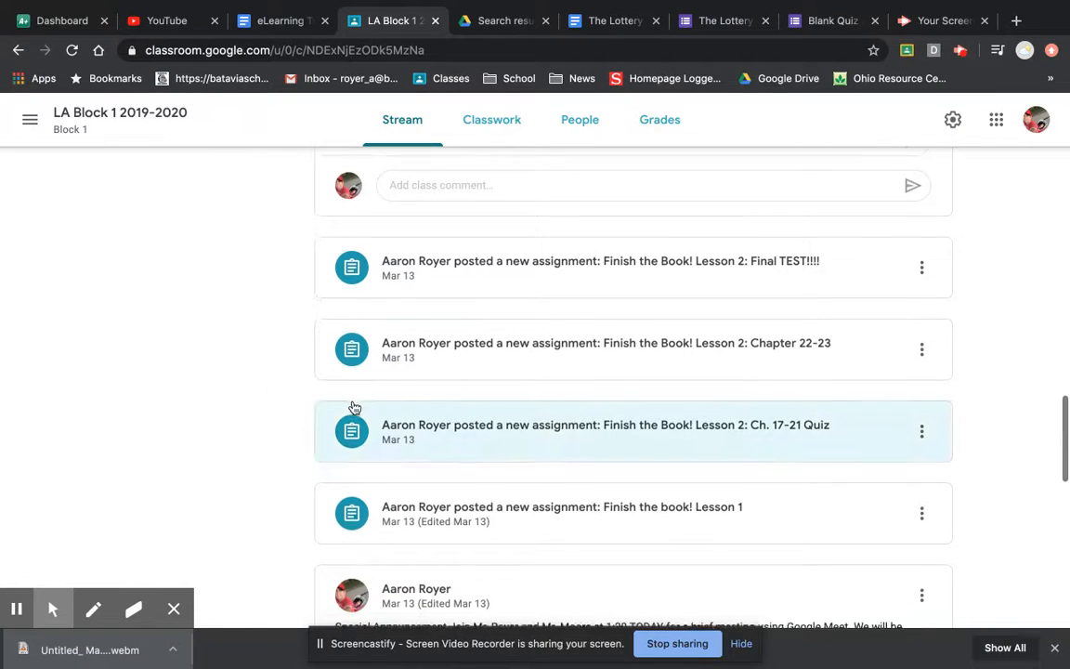
scroll(354, 410, down, 1)
scroll(483, 316, up, 1)
click(618, 221)
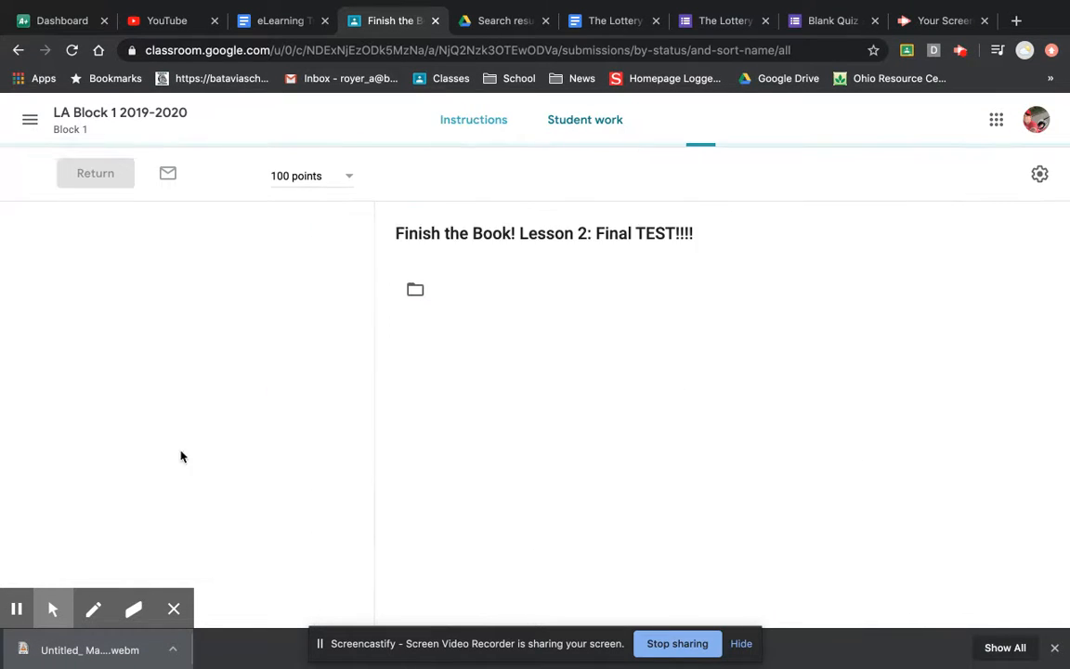
scroll(437, 344, down, 1)
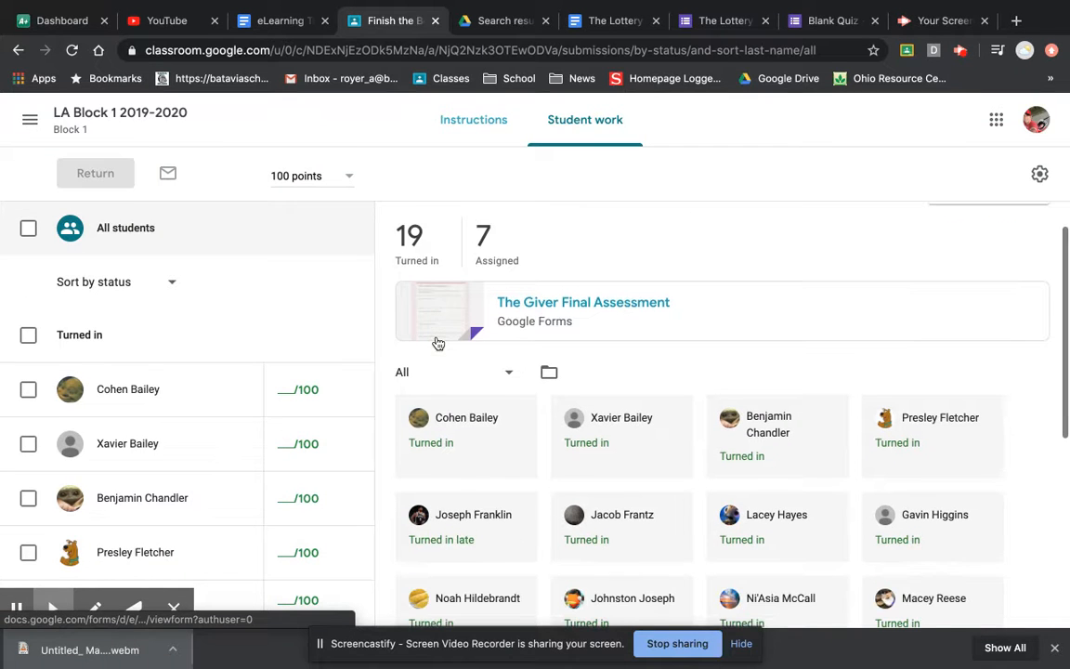
scroll(418, 242, up, 1)
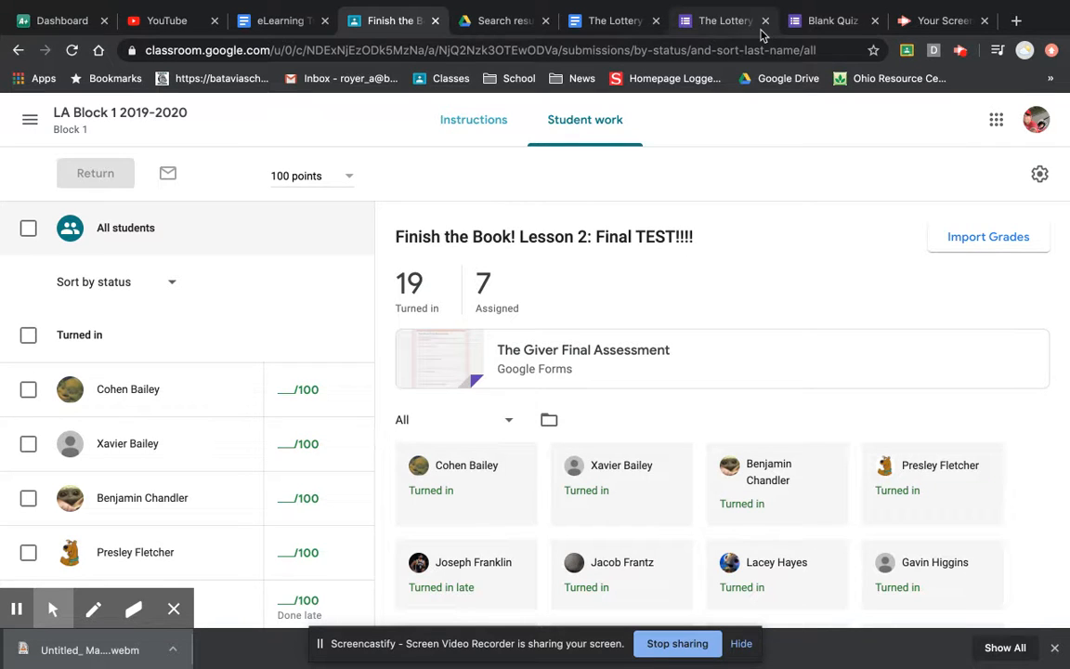
click(961, 52)
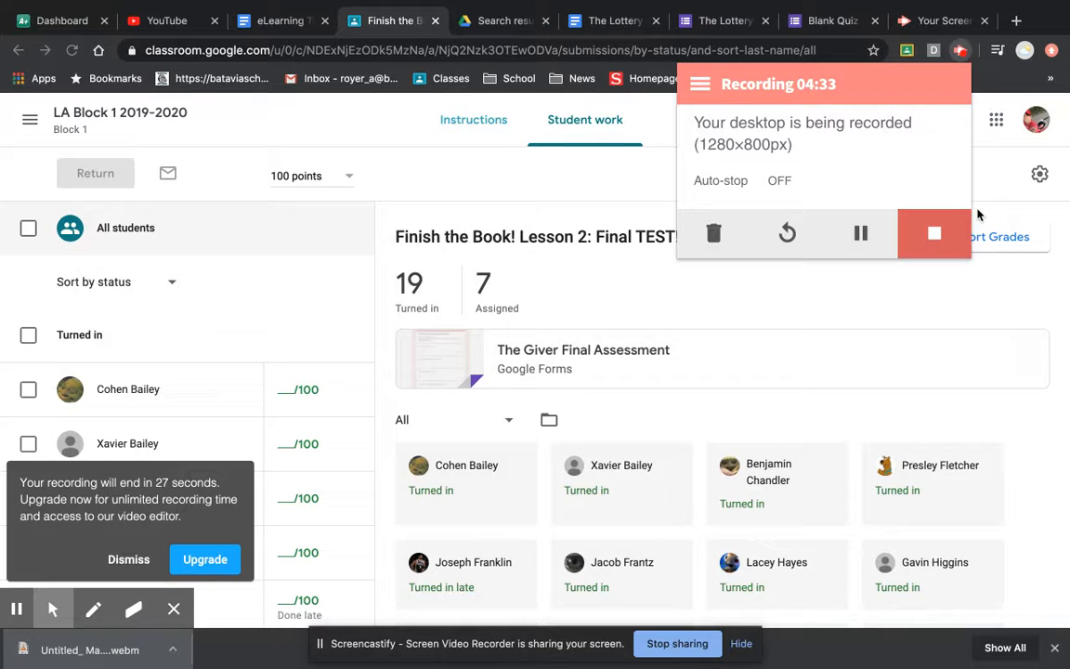